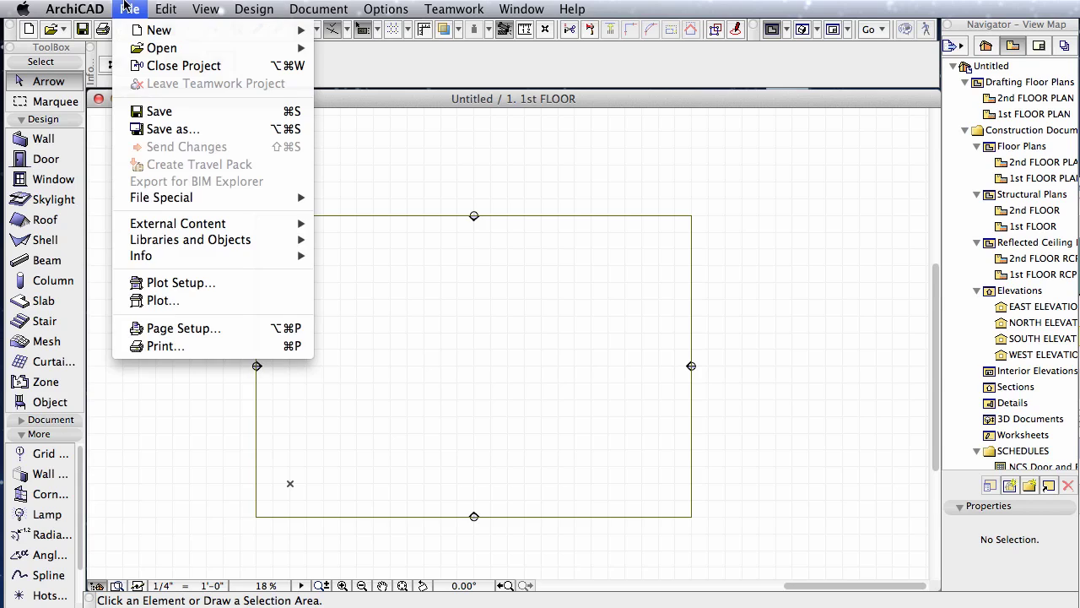
- Start merging an external file into the floor plan and choose Topo_Exercise_Leveled_to_0.dwg from the Desktop
{"action": "mouse_move", "coordinate": [198, 203]}
{"action": "left_click", "coordinate": [425, 204]}
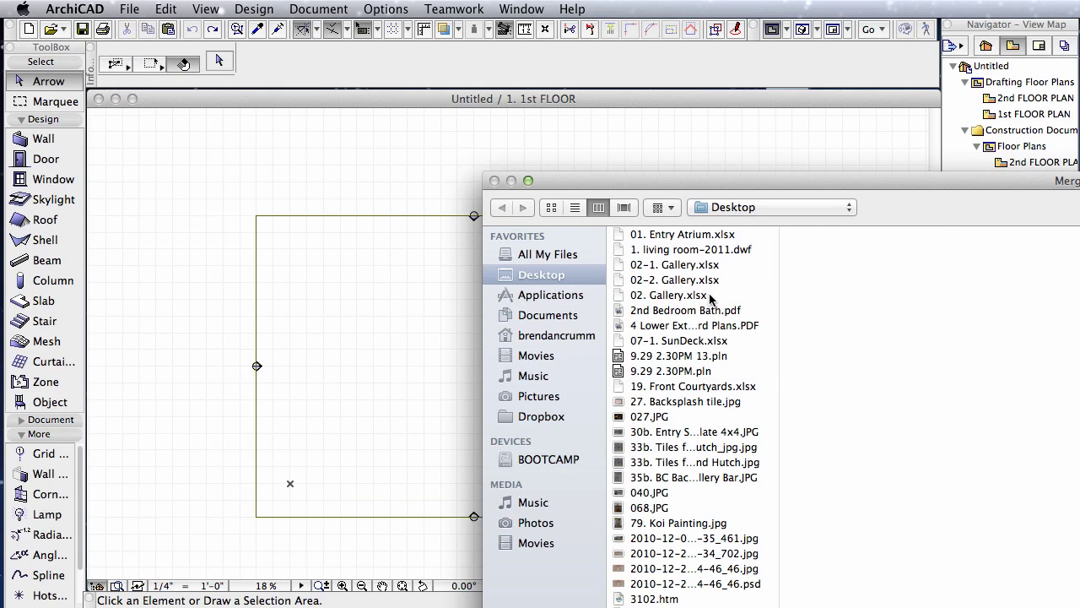
{"action": "scroll", "coordinate": [694, 281], "scroll_direction": "down", "scroll_amount": 15}
{"action": "scroll", "coordinate": [694, 281], "scroll_direction": "down", "scroll_amount": 12}
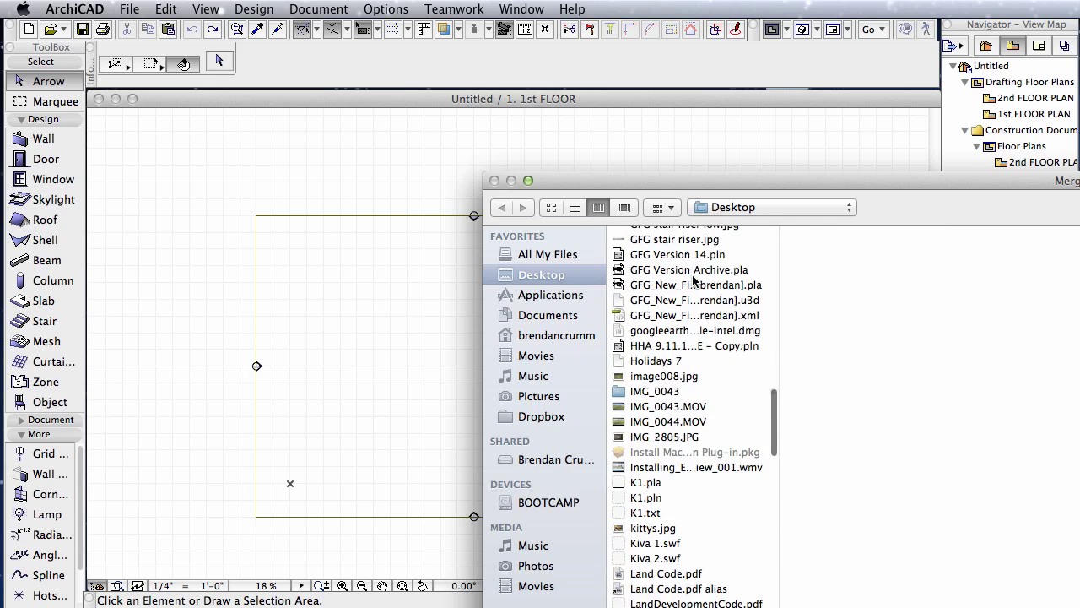
{"action": "scroll", "coordinate": [774, 373], "scroll_direction": "down", "scroll_amount": 10}
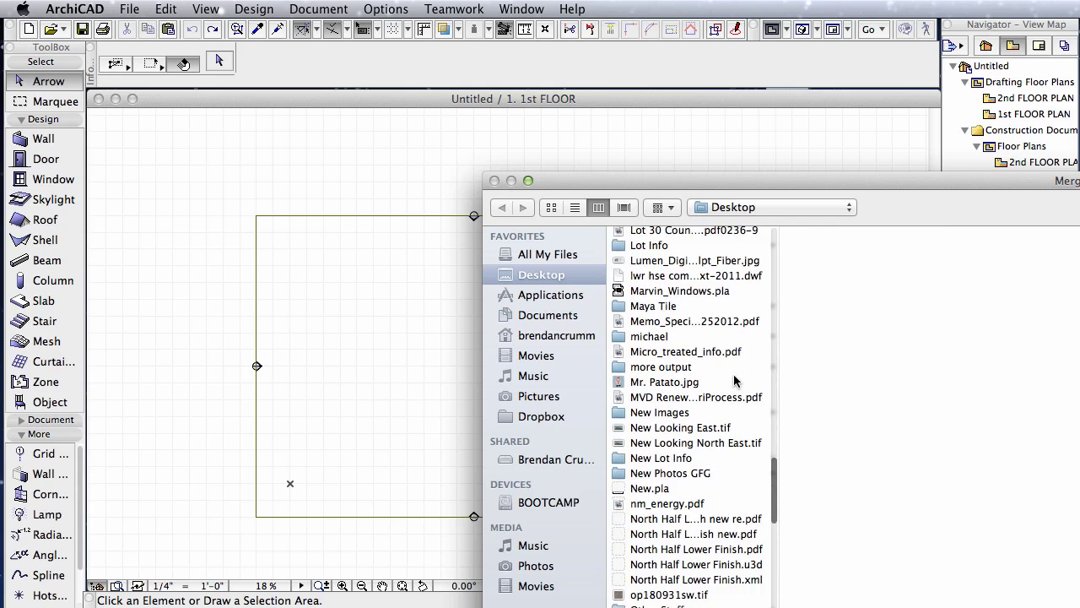
{"action": "scroll", "coordinate": [734, 380], "scroll_direction": "down", "scroll_amount": 10}
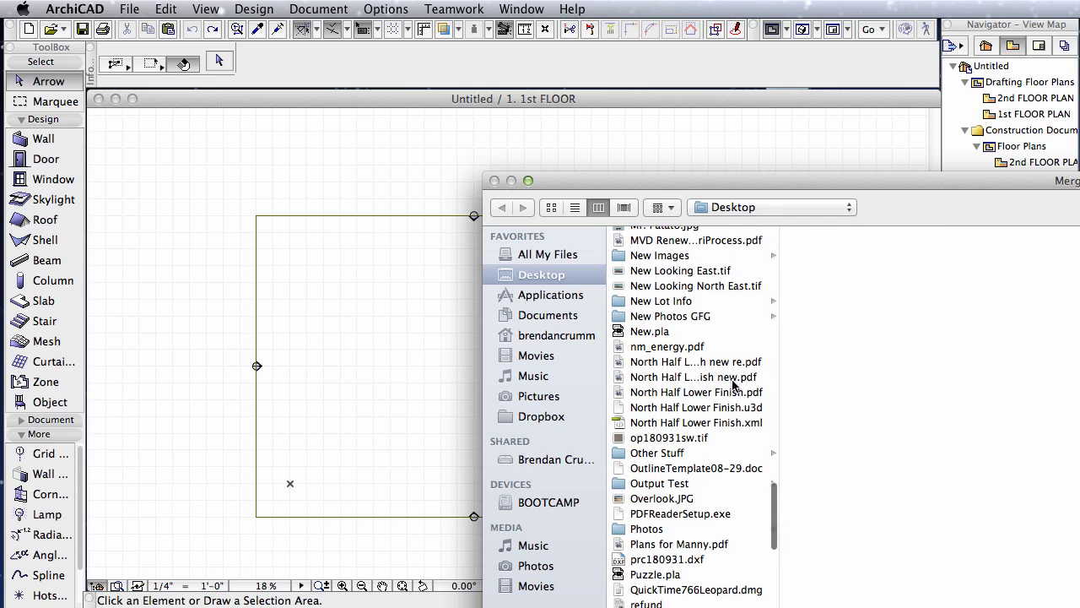
{"action": "scroll", "coordinate": [732, 386], "scroll_direction": "down", "scroll_amount": 5}
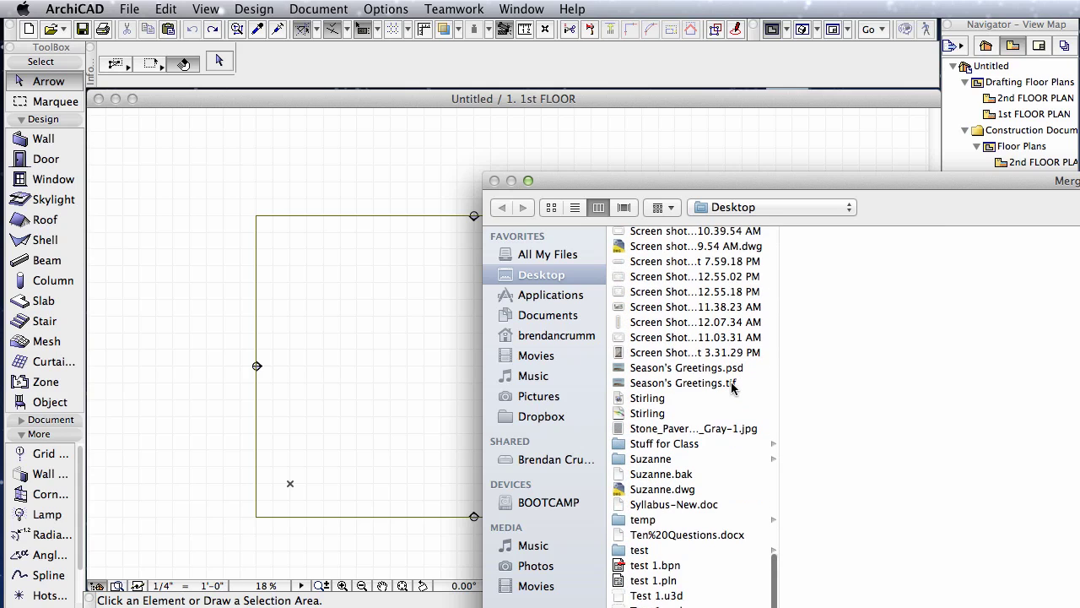
{"action": "scroll", "coordinate": [669, 540], "scroll_direction": "down", "scroll_amount": 4}
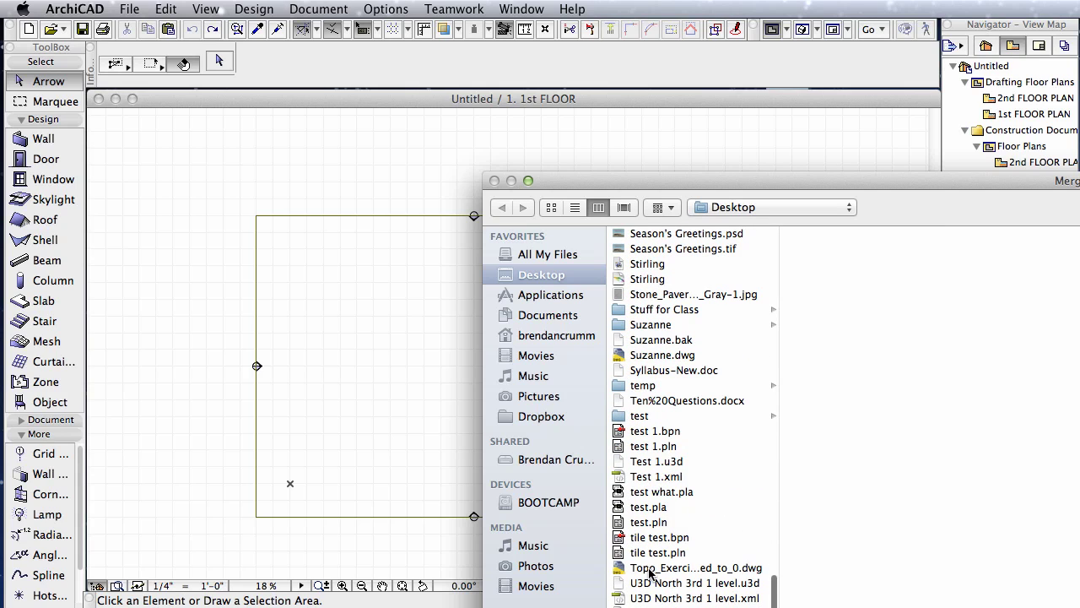
{"action": "left_click", "coordinate": [650, 569]}
{"action": "left_click_drag", "start_coordinate": [951, 175], "coordinate": [485, 157]}
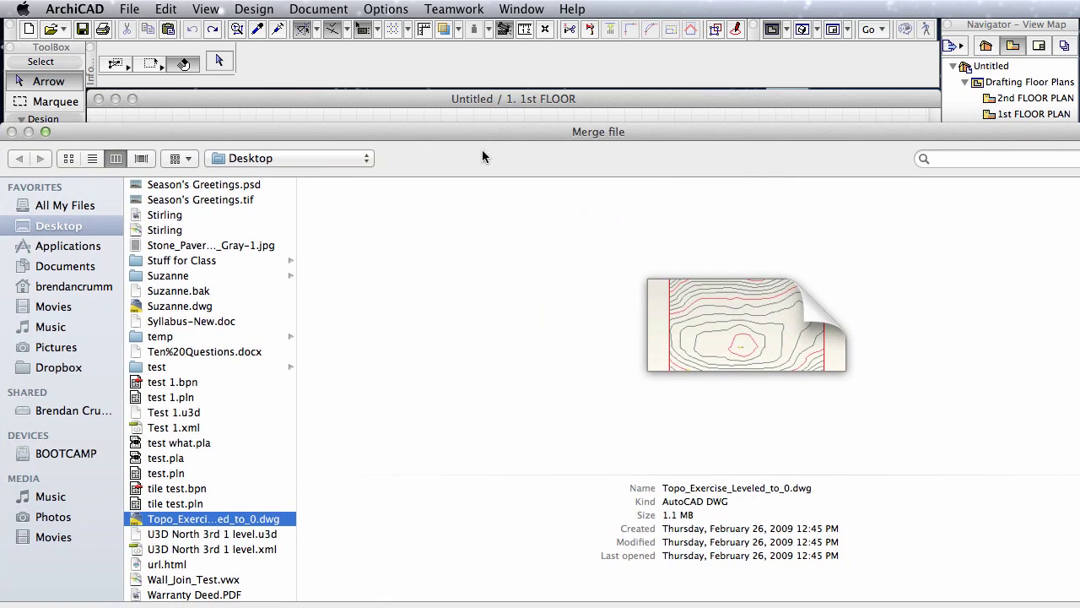
{"action": "key", "text": "Return"}
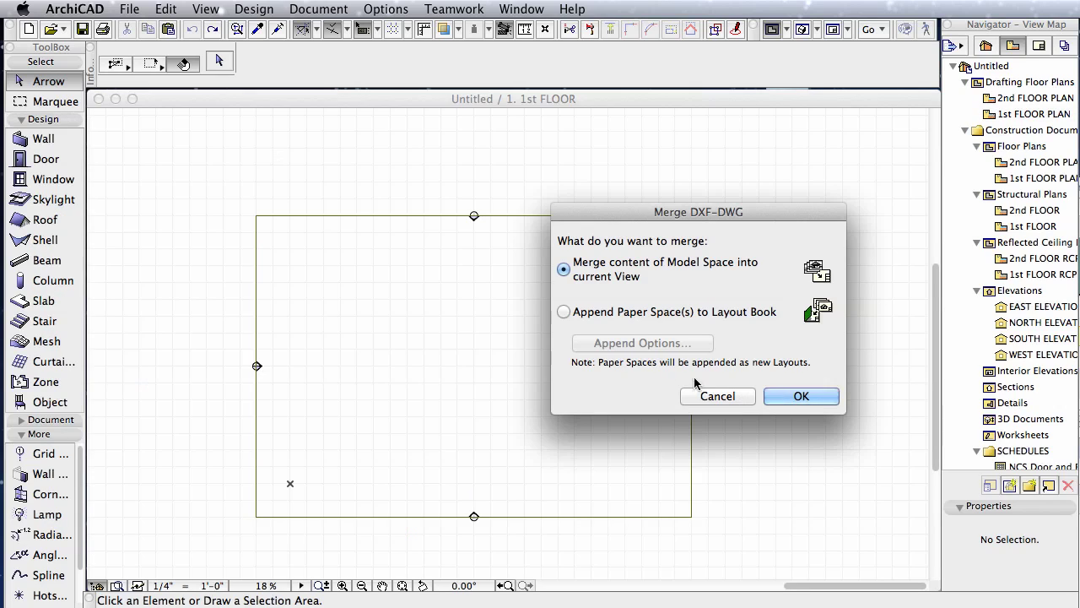
- Merge the Model Space content into the current view with the default settings, placing the drawing so its outline surrounds the elevation-marker rectangle
{"action": "left_click", "coordinate": [813, 396]}
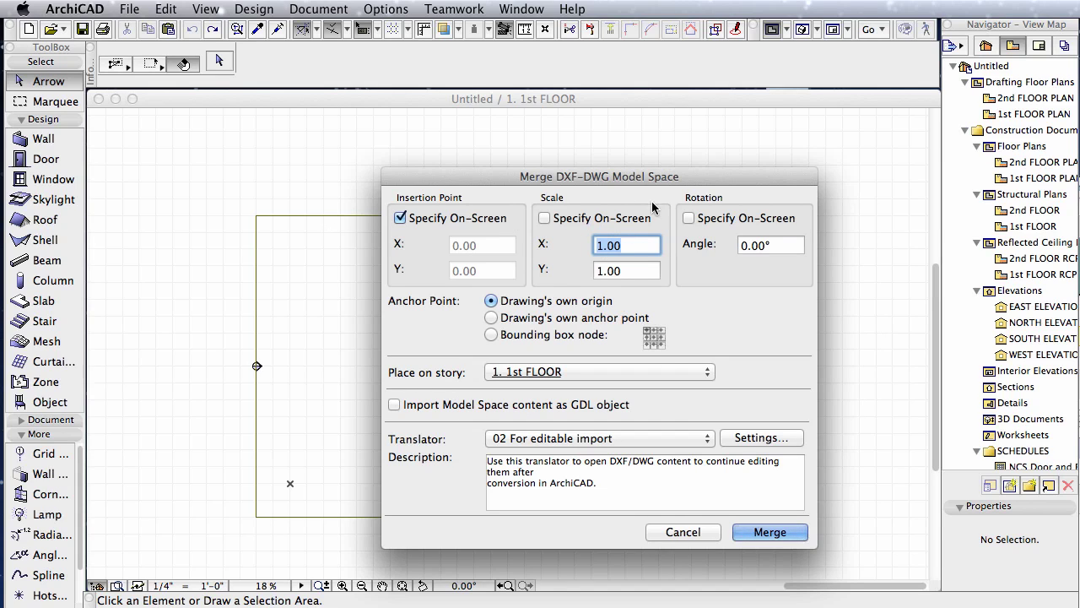
{"action": "left_click", "coordinate": [769, 531]}
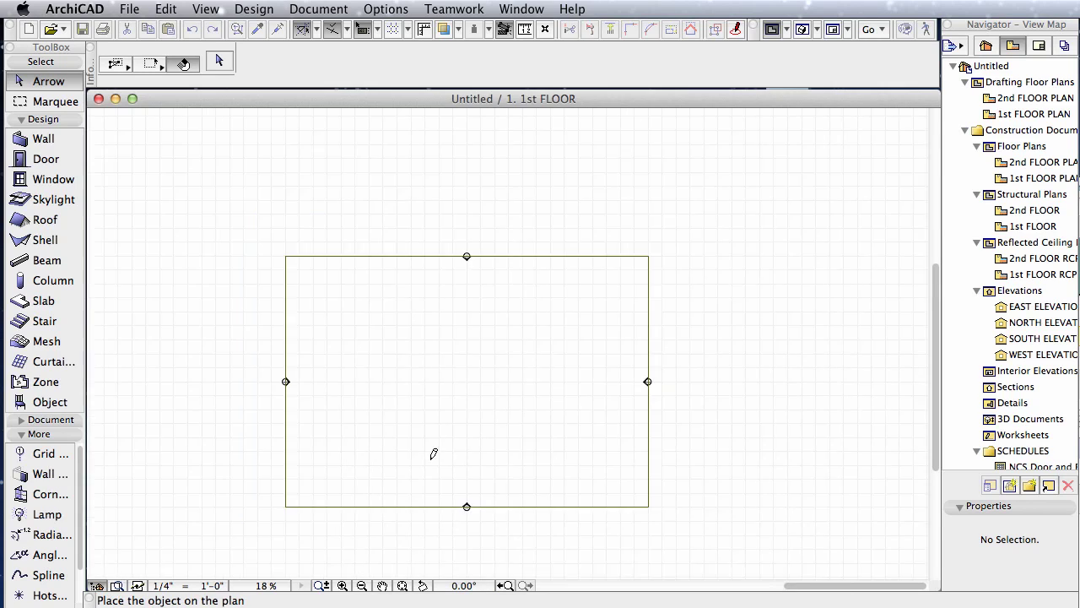
{"action": "scroll", "coordinate": [434, 451], "scroll_direction": "down", "scroll_amount": 3}
{"action": "left_click", "coordinate": [261, 561]}
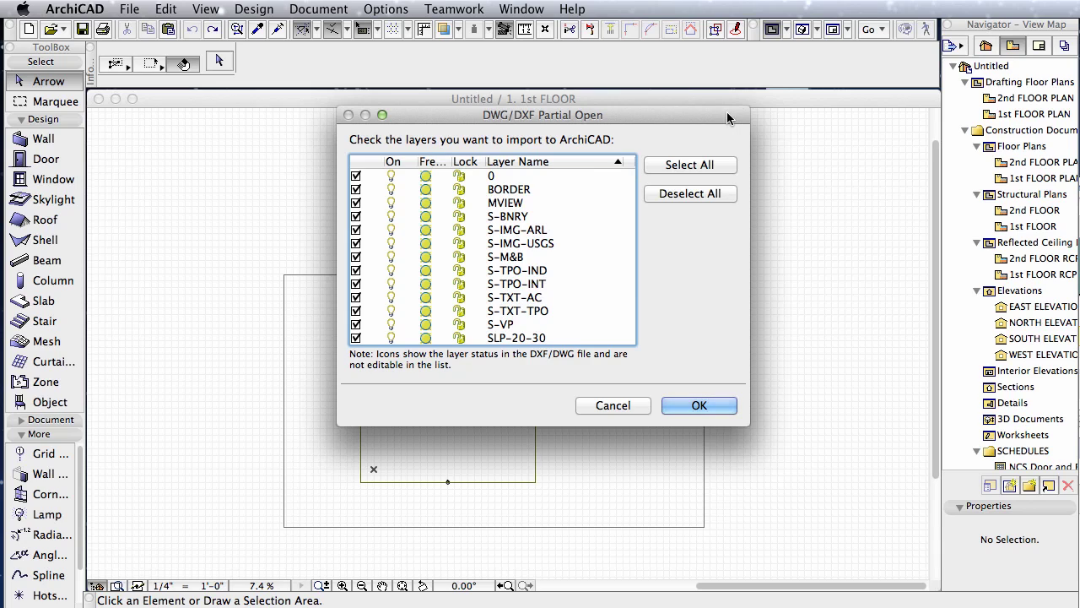
- Exclude layers 0, MVIEW, S-BNRY, S-IMG-ARL, S-IMG-USGS and S-M&B from the DWG import, keeping BORDER and S-TPO-IND
{"action": "mouse_move", "coordinate": [726, 111]}
{"action": "left_mouse_down"}
{"action": "mouse_move", "coordinate": [713, 134]}
{"action": "mouse_move", "coordinate": [712, 123]}
{"action": "left_mouse_up"}
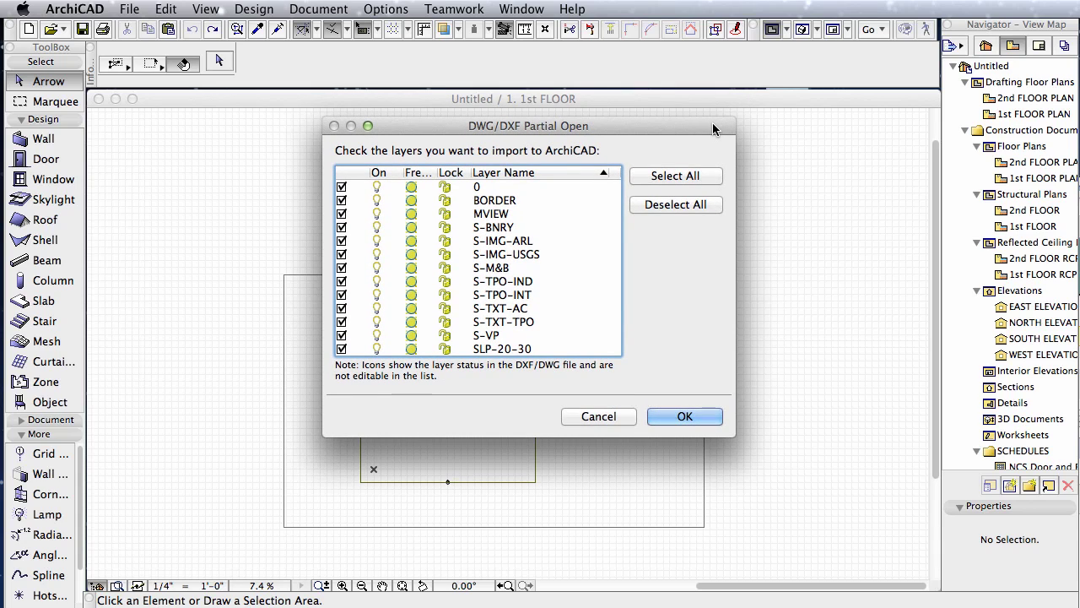
{"action": "left_click", "coordinate": [341, 186]}
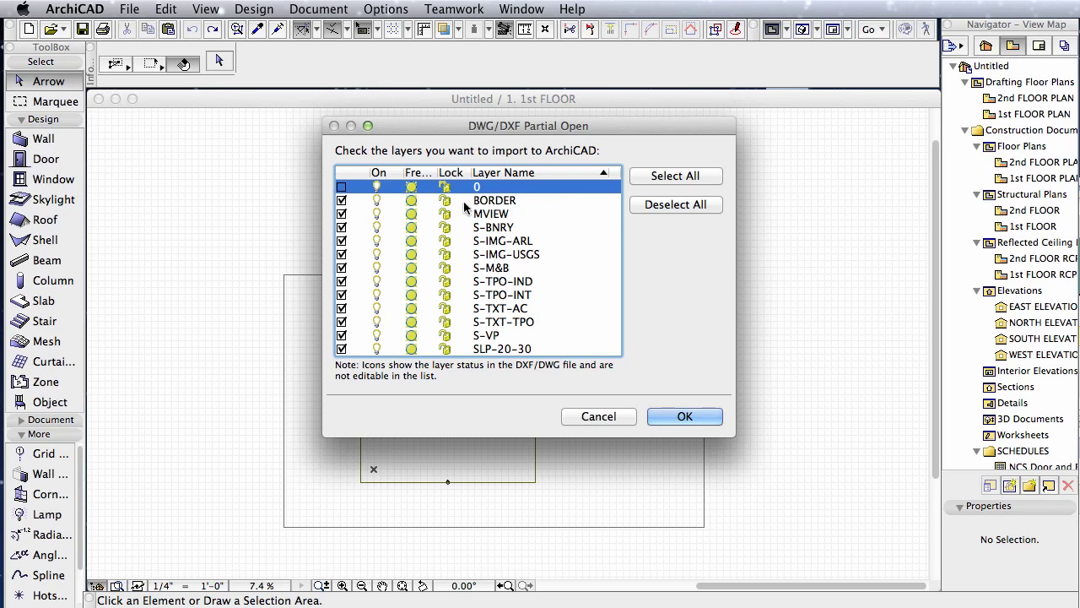
{"action": "left_click", "coordinate": [341, 213]}
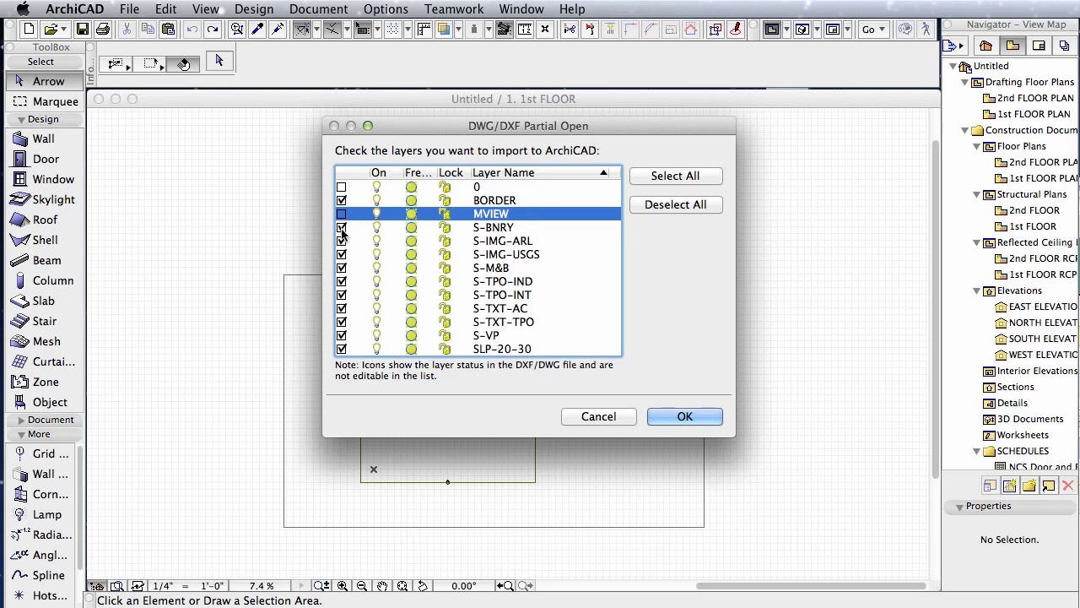
{"action": "left_click", "coordinate": [342, 227]}
{"action": "left_click", "coordinate": [342, 241]}
{"action": "left_click", "coordinate": [342, 267]}
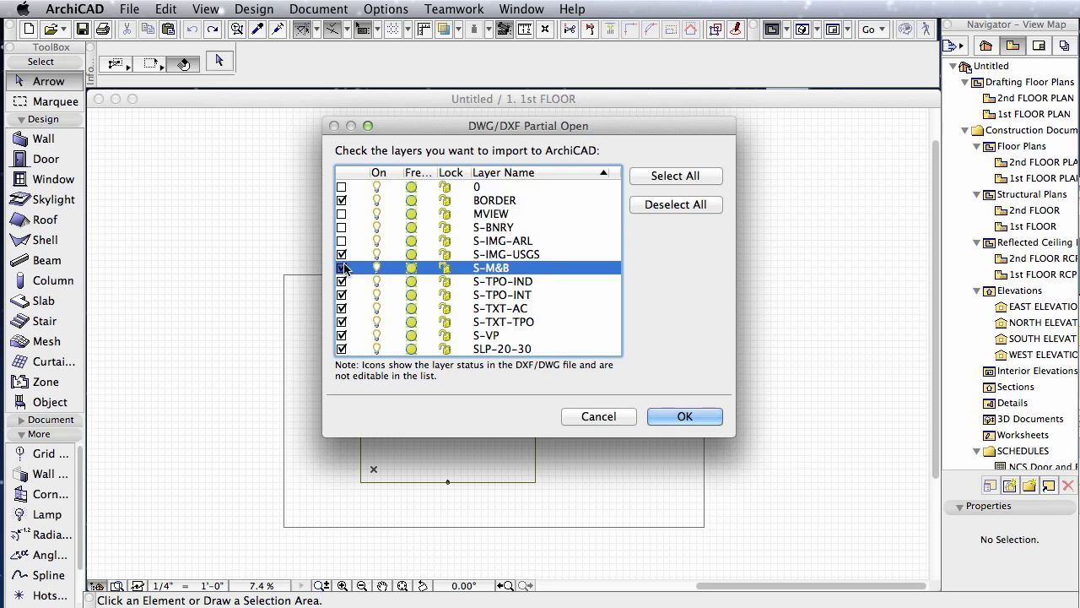
{"action": "left_click", "coordinate": [341, 254]}
{"action": "left_click", "coordinate": [342, 281]}
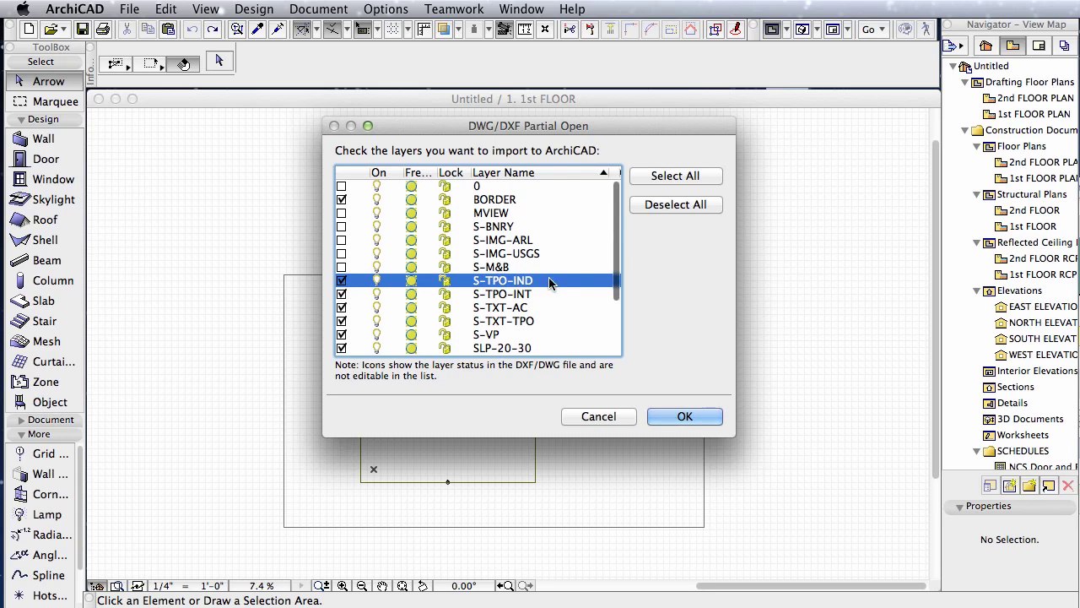
- Exclude S-TXT-AC, S-TXT-TPO, S-VP, all SLP layers and TXT as well, and import the remaining layers
{"action": "left_click", "coordinate": [342, 308]}
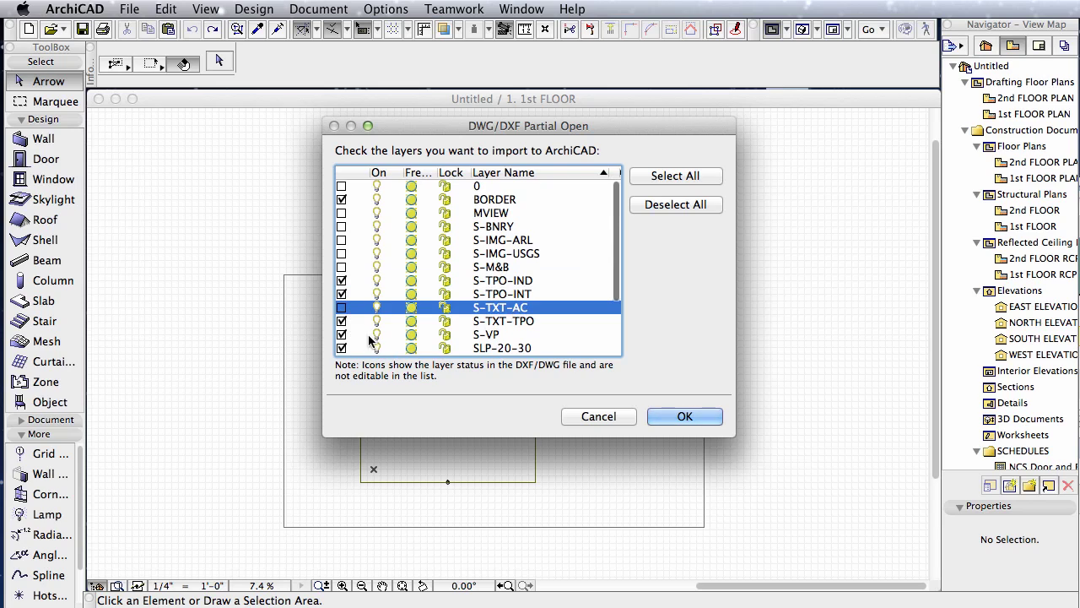
{"action": "left_click", "coordinate": [342, 321]}
{"action": "left_click", "coordinate": [342, 335]}
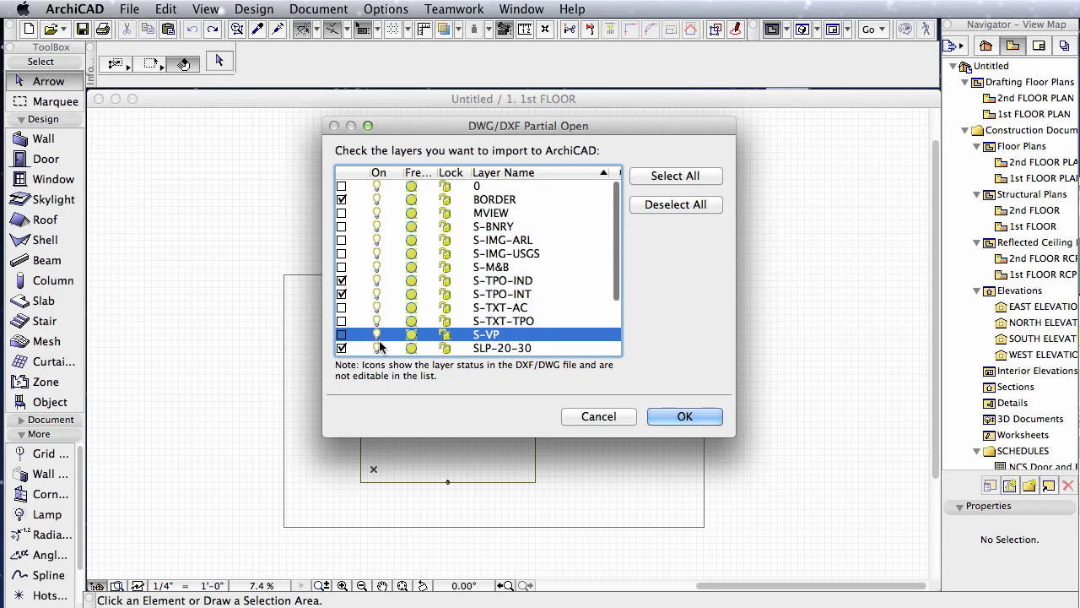
{"action": "left_click", "coordinate": [342, 348]}
{"action": "scroll", "coordinate": [569, 285], "scroll_direction": "down", "scroll_amount": 3}
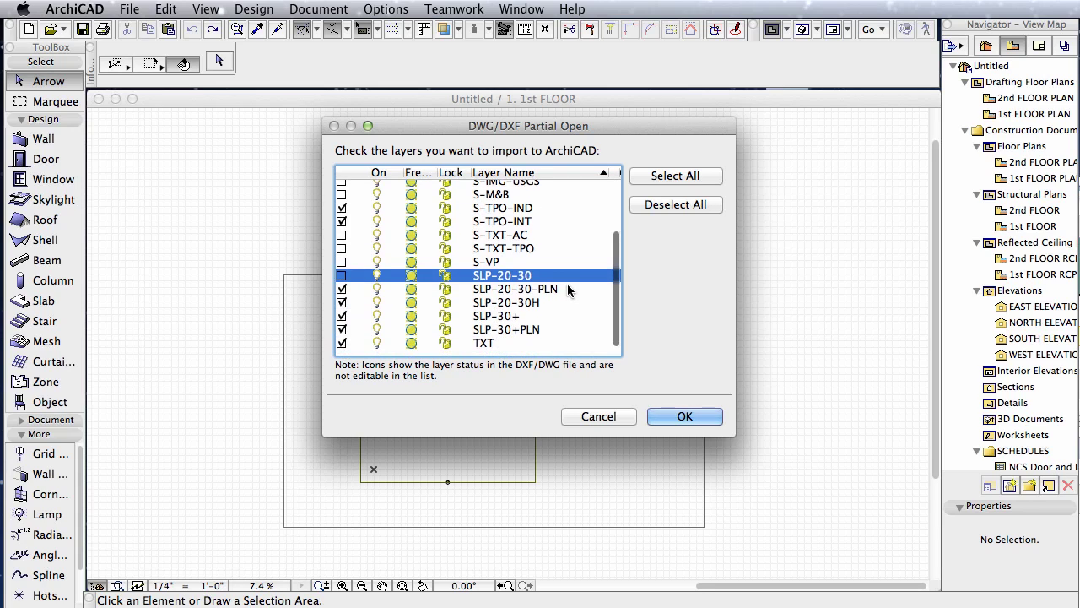
{"action": "left_click", "coordinate": [342, 295]}
{"action": "left_click", "coordinate": [341, 308]}
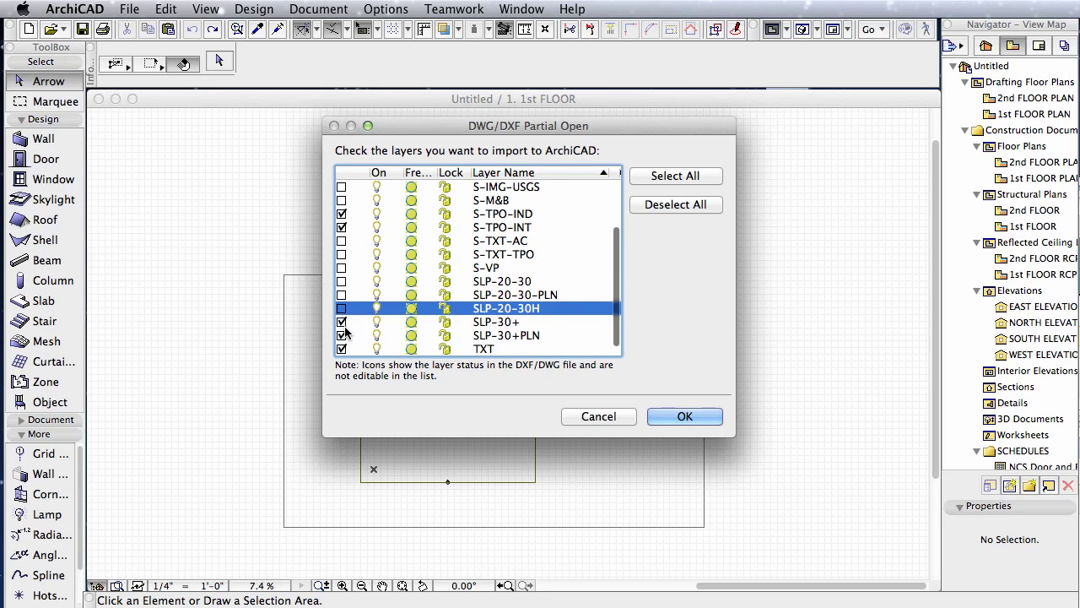
{"action": "left_click", "coordinate": [341, 322]}
{"action": "left_click", "coordinate": [341, 335]}
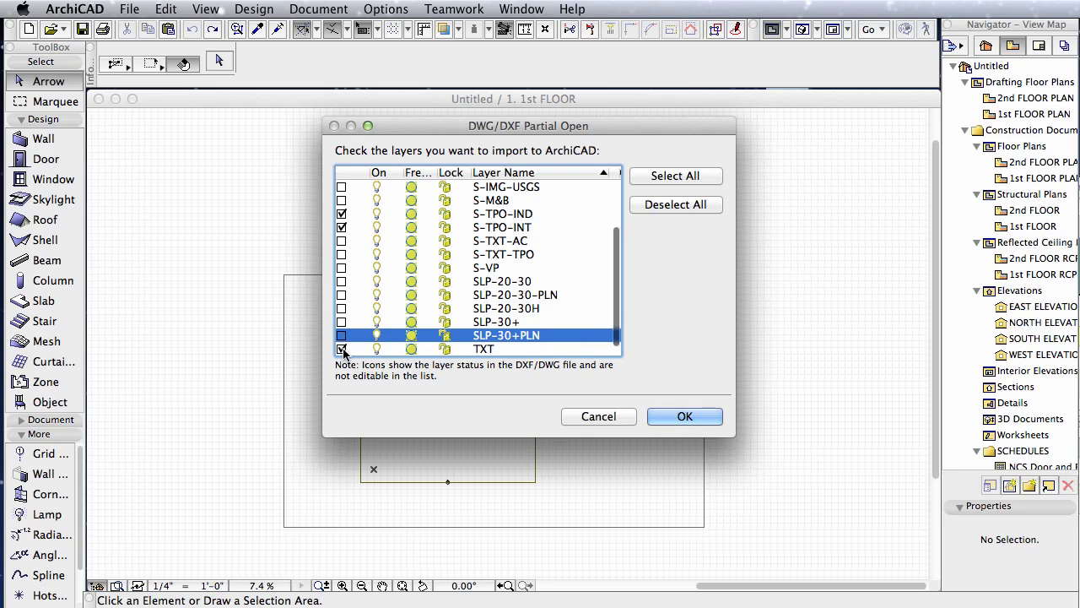
{"action": "left_click", "coordinate": [342, 348]}
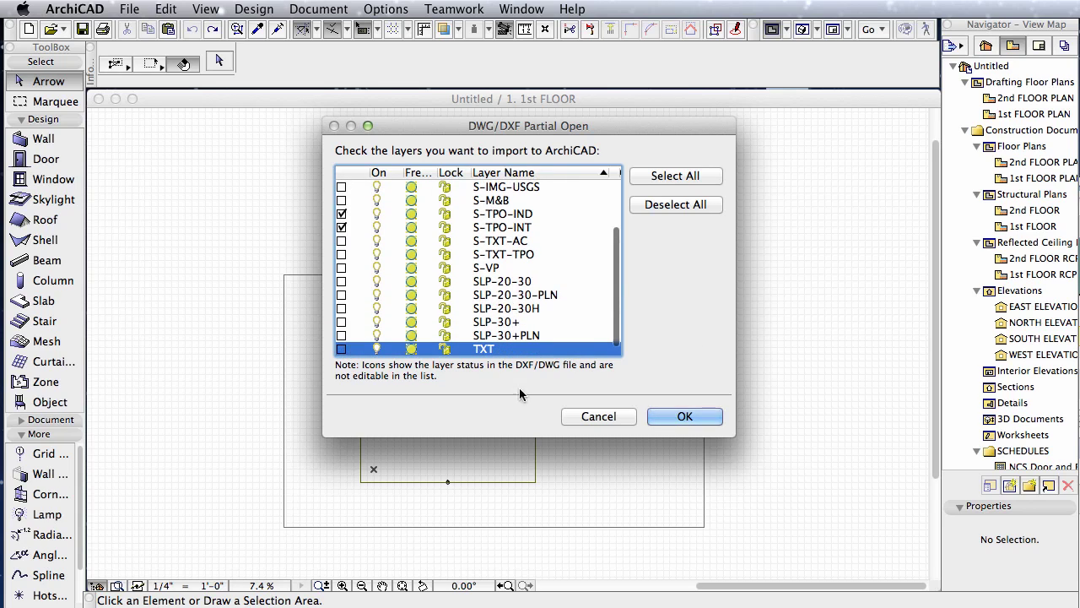
{"action": "left_click", "coordinate": [680, 415]}
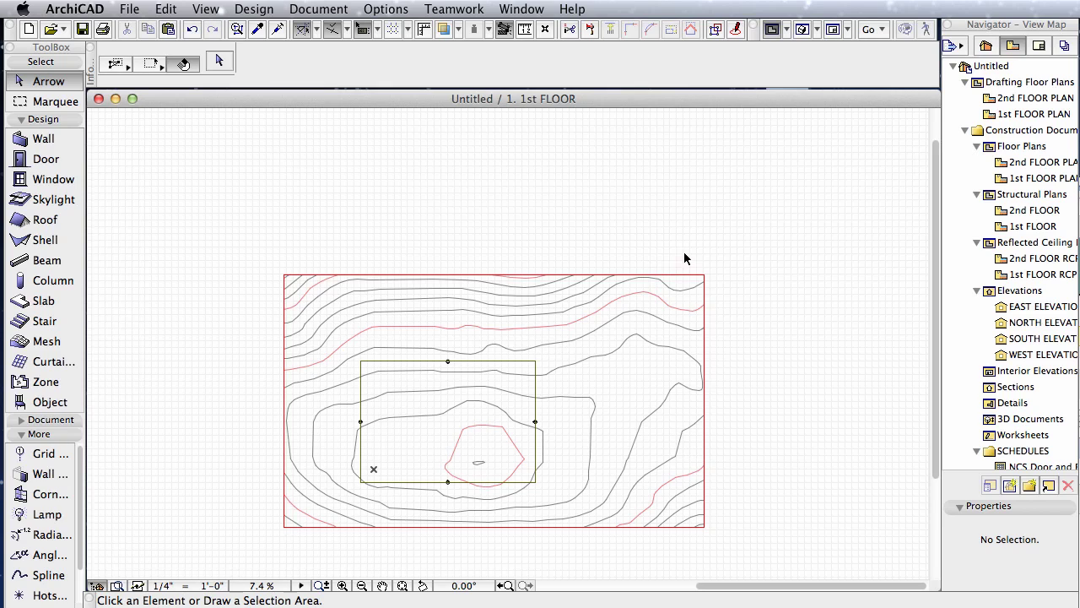
- Select all the imported contour and border lines and move them up and right, clear of the elevation-marker rectangle
{"action": "scroll", "coordinate": [517, 397], "scroll_direction": "down", "scroll_amount": 3}
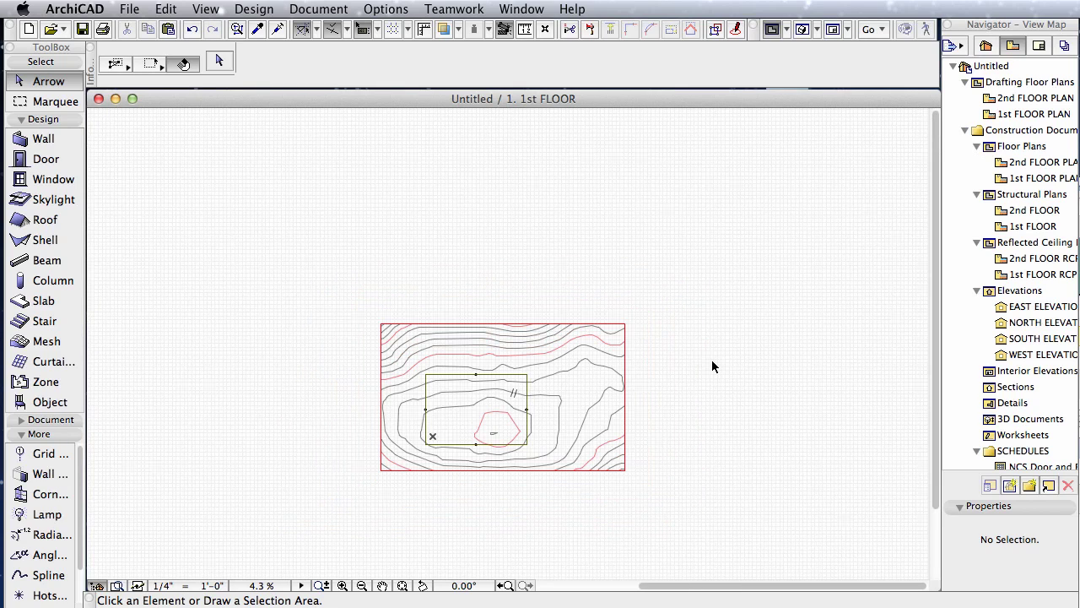
{"action": "scroll", "coordinate": [498, 457], "scroll_direction": "up", "scroll_amount": 1}
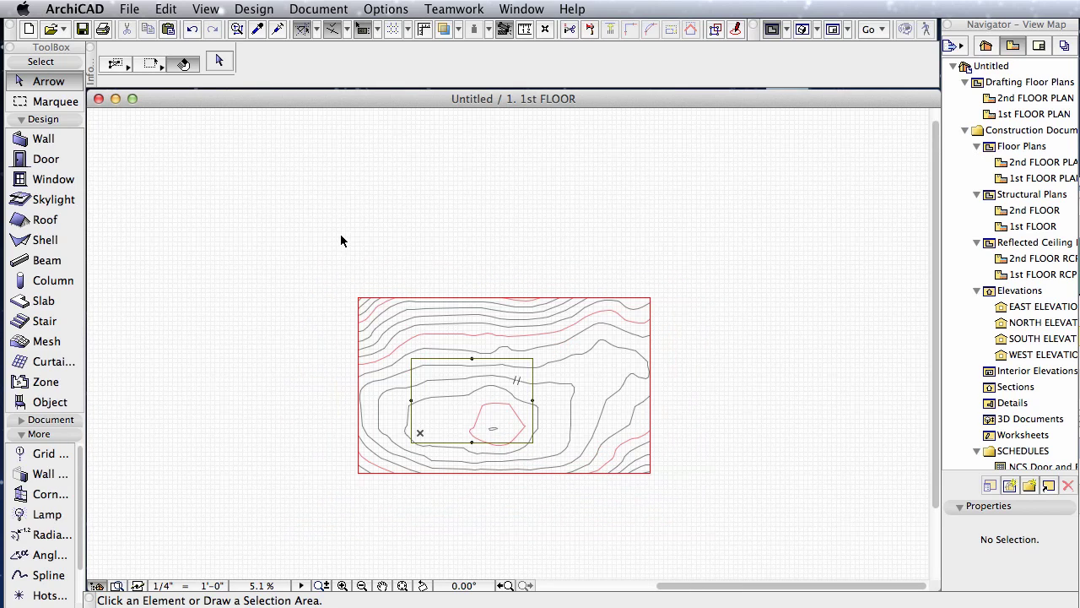
{"action": "left_click", "coordinate": [59, 85]}
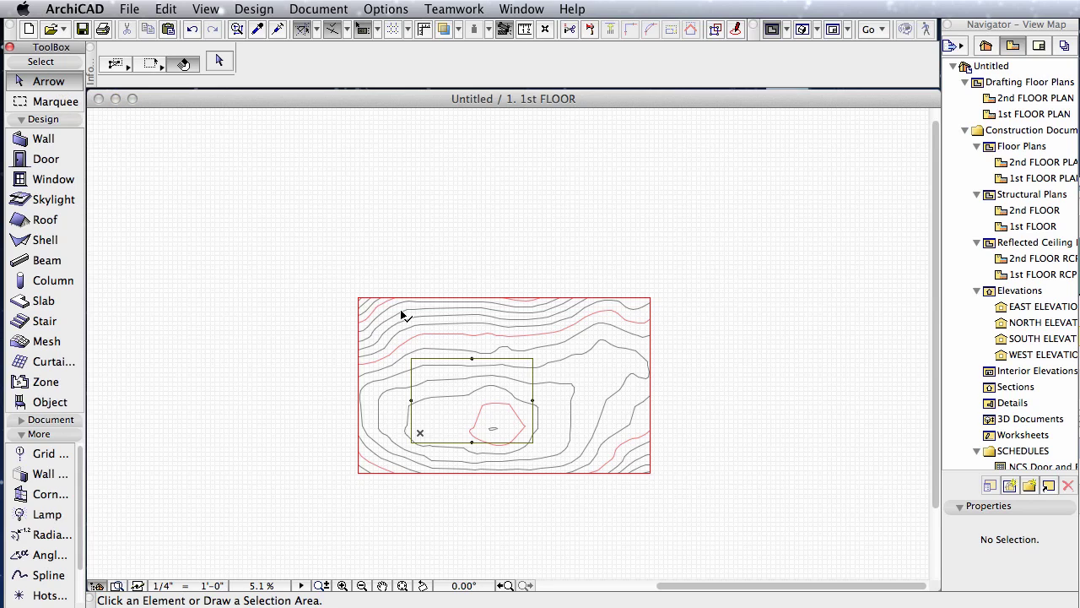
{"action": "key", "text": "super+a"}
{"action": "left_click", "coordinate": [460, 302]}
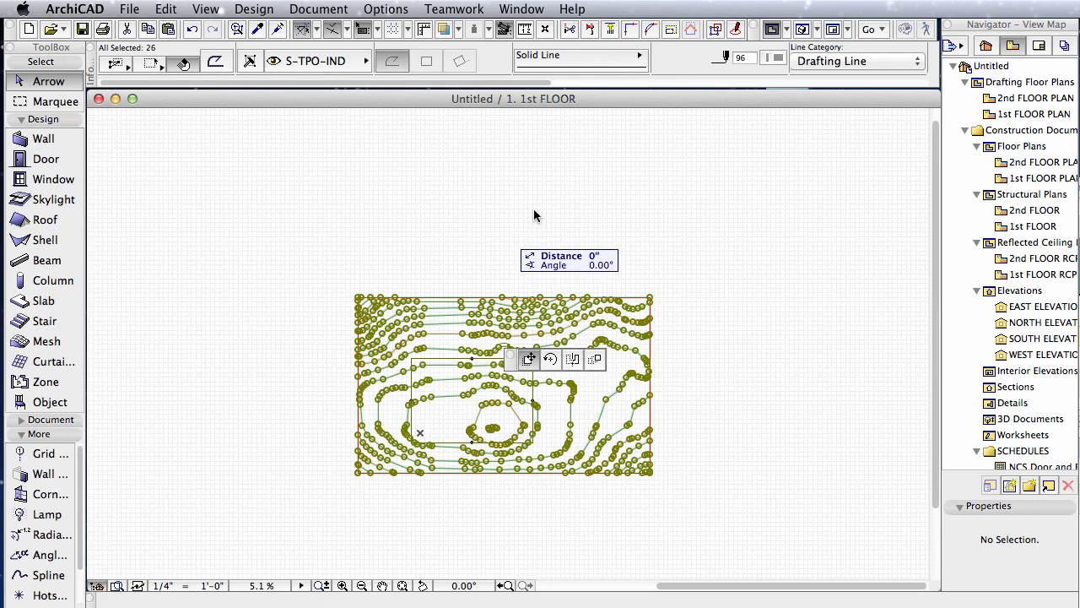
{"action": "left_click", "coordinate": [633, 194]}
{"action": "left_click", "coordinate": [412, 228]}
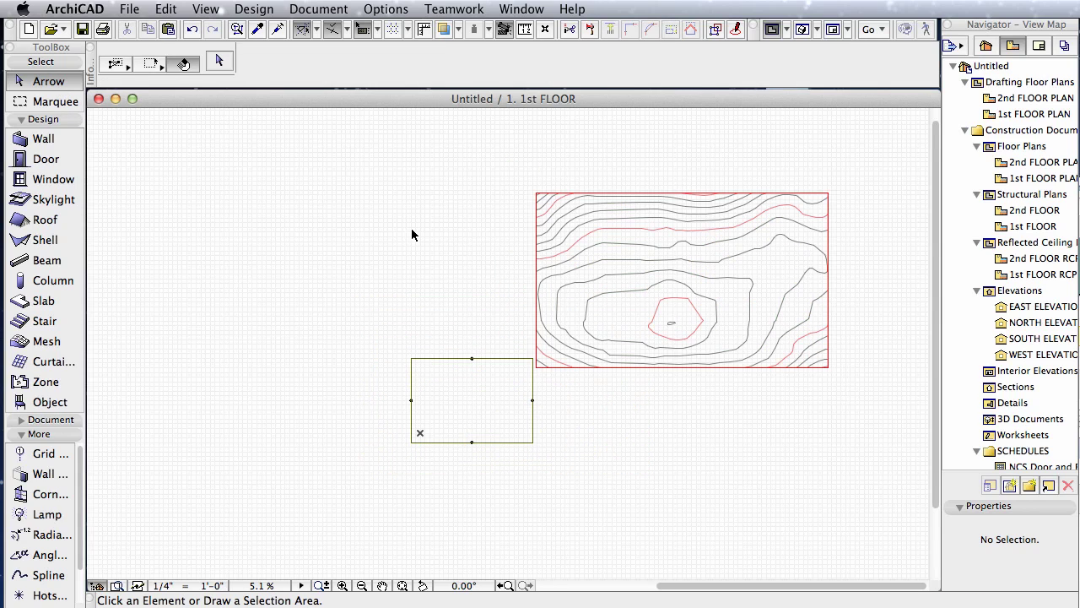
- Draw a rectangular mesh over the whole site, from the border's upper-left corner to its lower-right corner
{"action": "middle_click_drag", "start_coordinate": [462, 235], "coordinate": [375, 347]}
{"action": "scroll", "coordinate": [352, 442], "scroll_direction": "up", "scroll_amount": 4}
{"action": "scroll", "coordinate": [379, 366], "scroll_direction": "down", "scroll_amount": 9}
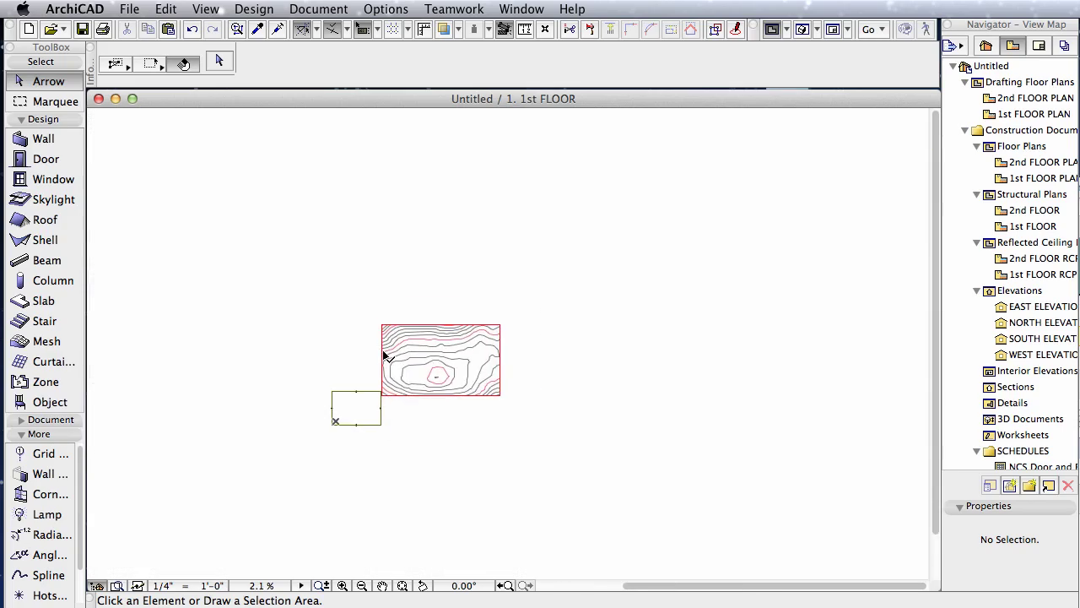
{"action": "scroll", "coordinate": [384, 354], "scroll_direction": "up", "scroll_amount": 3}
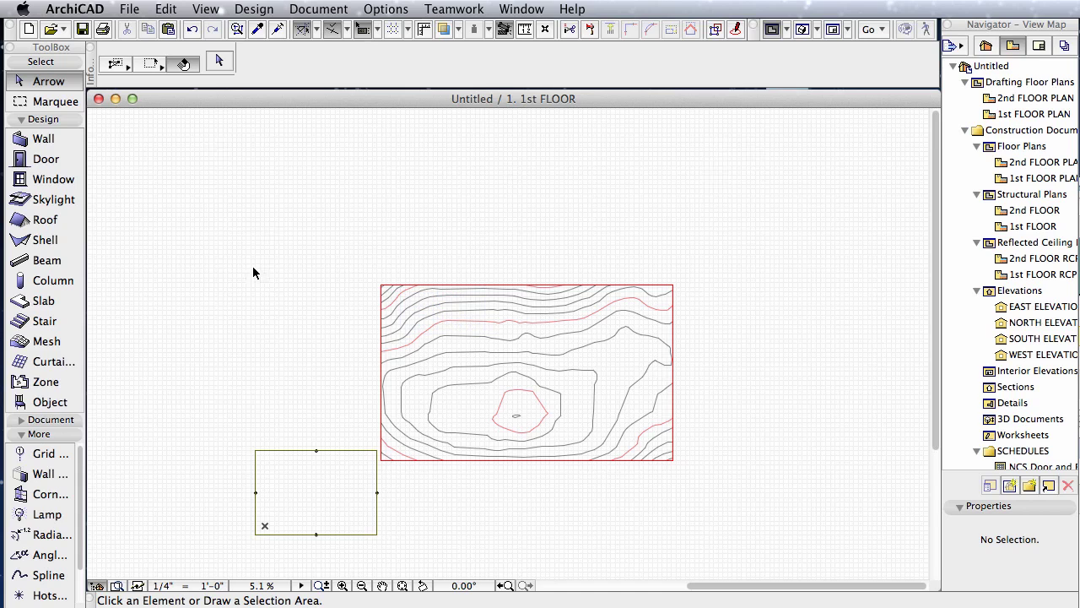
{"action": "scroll", "coordinate": [417, 468], "scroll_direction": "up", "scroll_amount": 3}
{"action": "scroll", "coordinate": [417, 470], "scroll_direction": "down", "scroll_amount": 1}
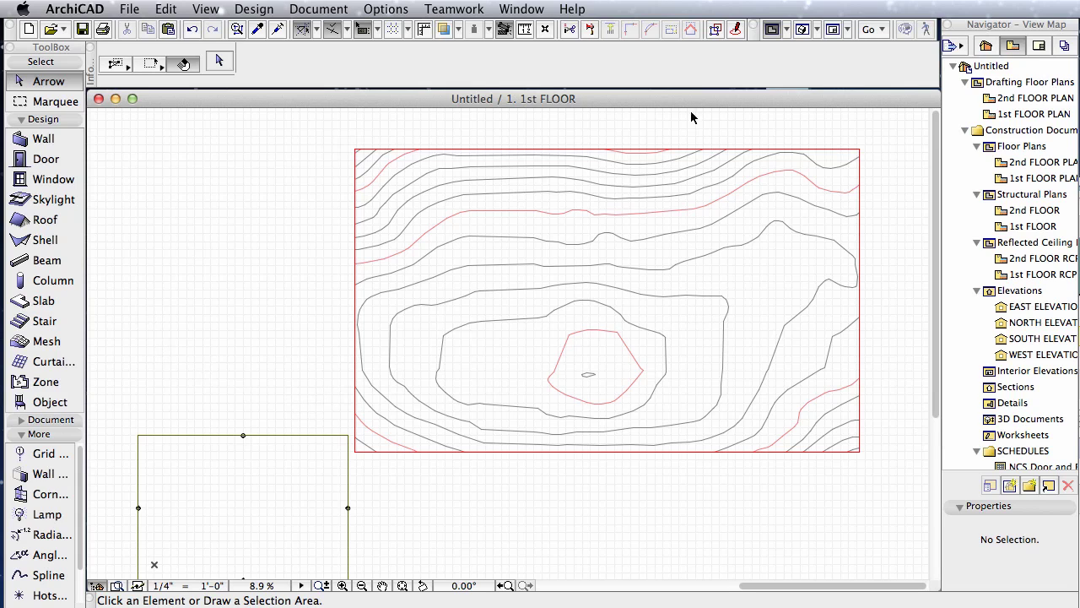
{"action": "middle_click_drag", "start_coordinate": [906, 366], "coordinate": [870, 391]}
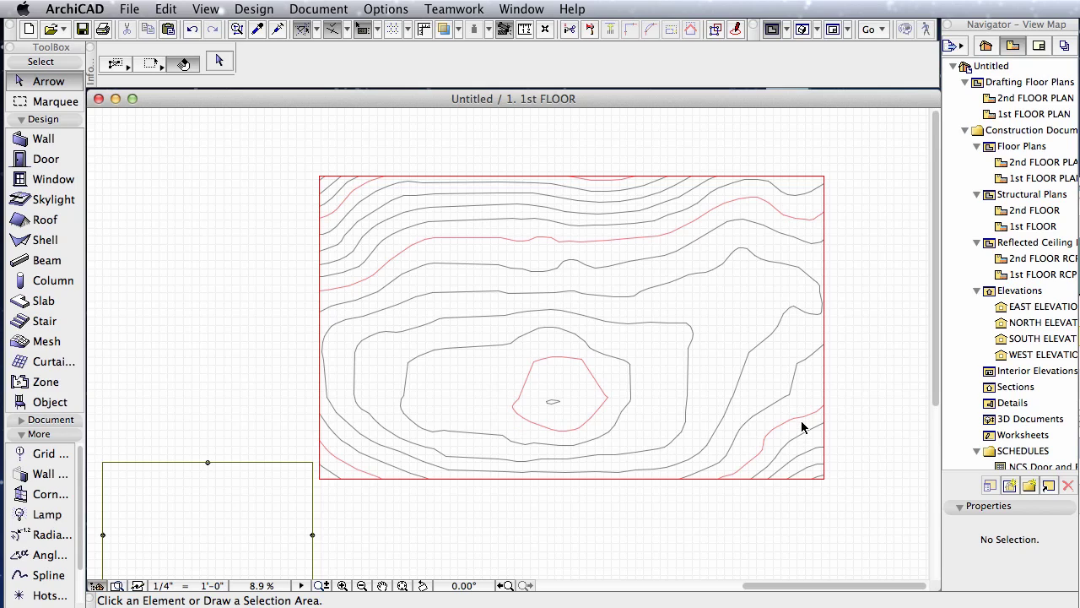
{"action": "left_click", "coordinate": [47, 341]}
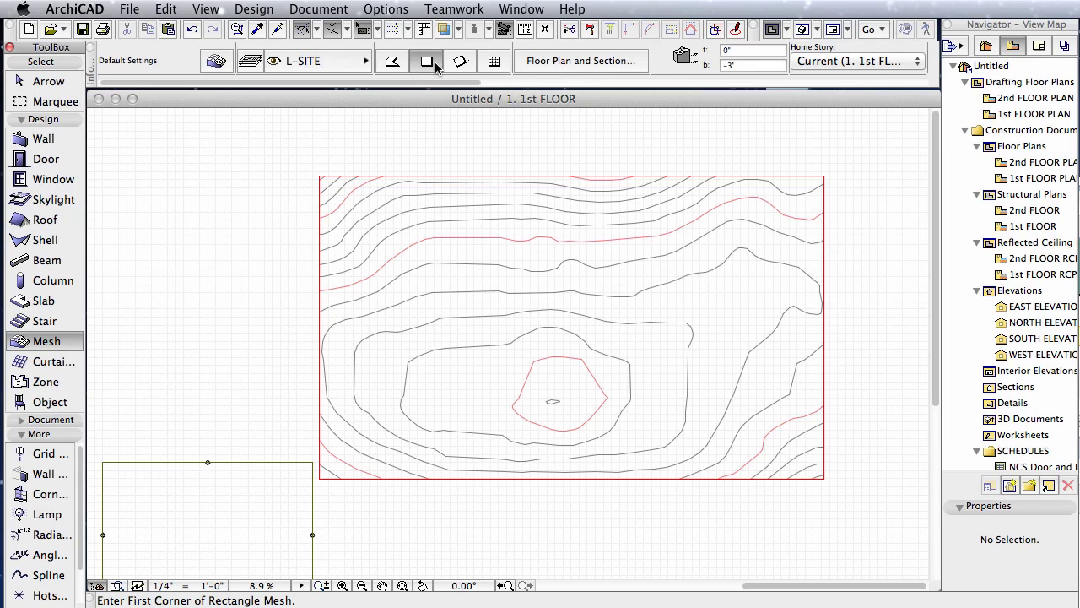
{"action": "left_click", "coordinate": [320, 176]}
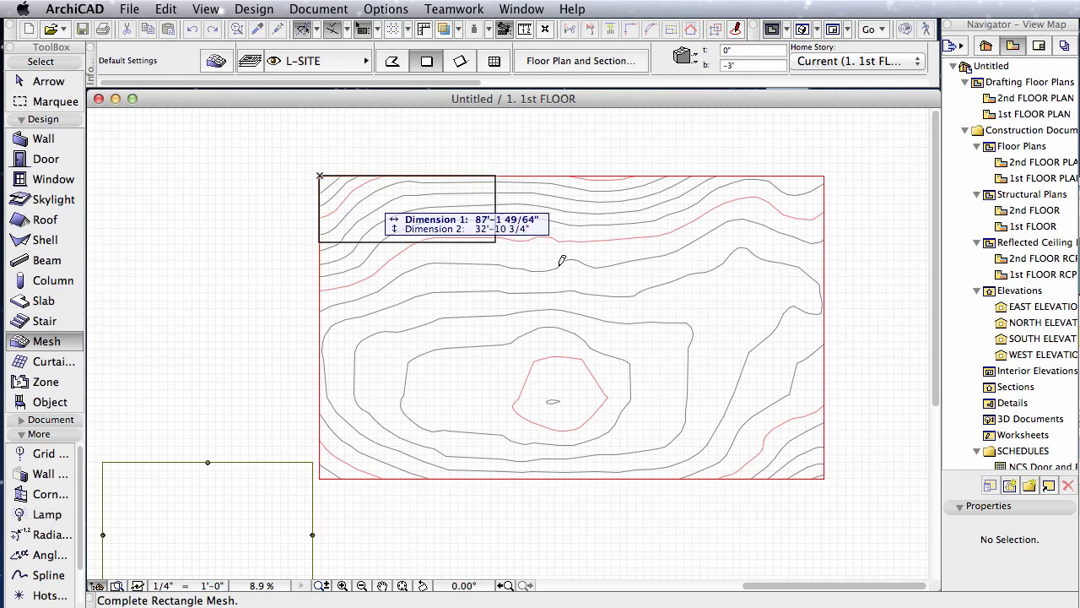
{"action": "left_click", "coordinate": [824, 477]}
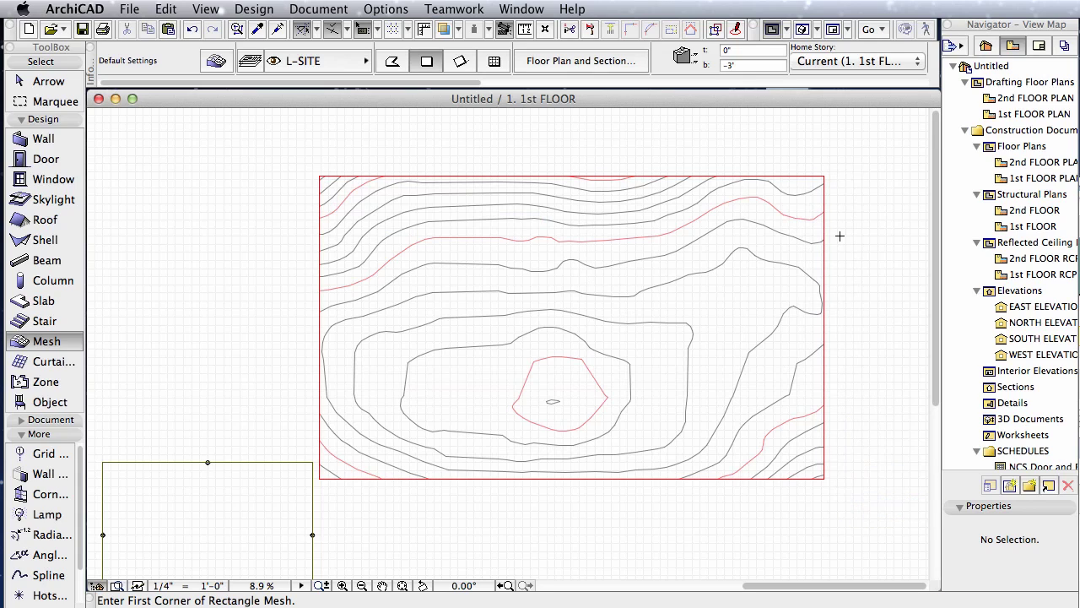
- View the flat site mesh in 3D, bring it fully into view, and return to the 1st floor plan
{"action": "key", "text": "F3"}
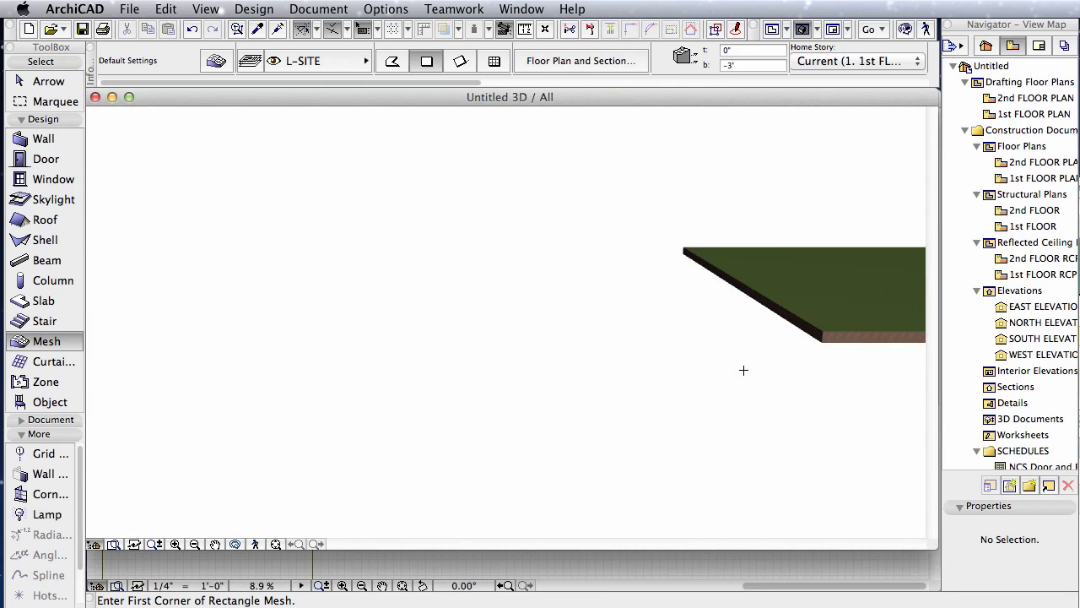
{"action": "middle_click_drag", "start_coordinate": [743, 369], "coordinate": [402, 408]}
{"action": "scroll", "coordinate": [463, 398], "scroll_direction": "down", "scroll_amount": 3}
{"action": "middle_click_drag", "start_coordinate": [553, 374], "coordinate": [437, 424]}
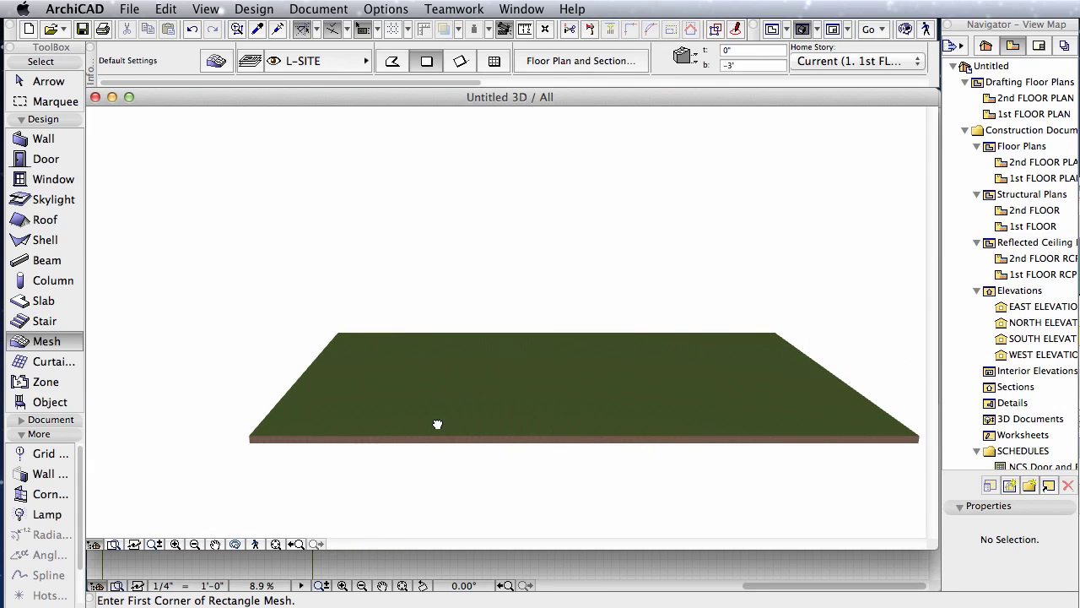
{"action": "key", "text": "F2"}
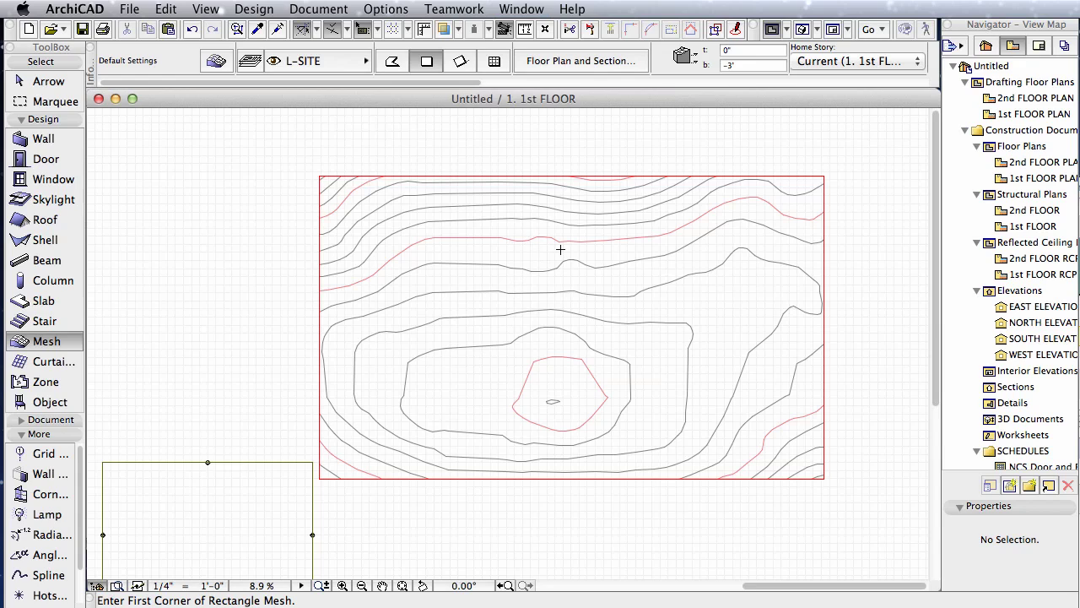
- Select the site mesh and, with the Mesh tool, add the shortest lower-right corner contour as new points using Fit to User Ridges
{"action": "left_click", "coordinate": [19, 81]}
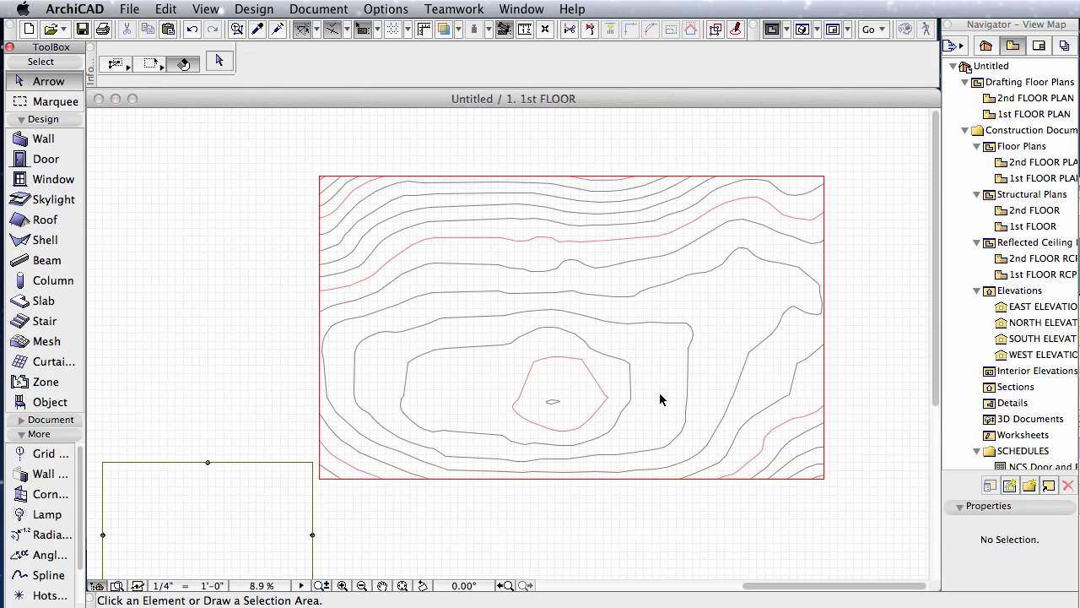
{"action": "left_click", "coordinate": [488, 384]}
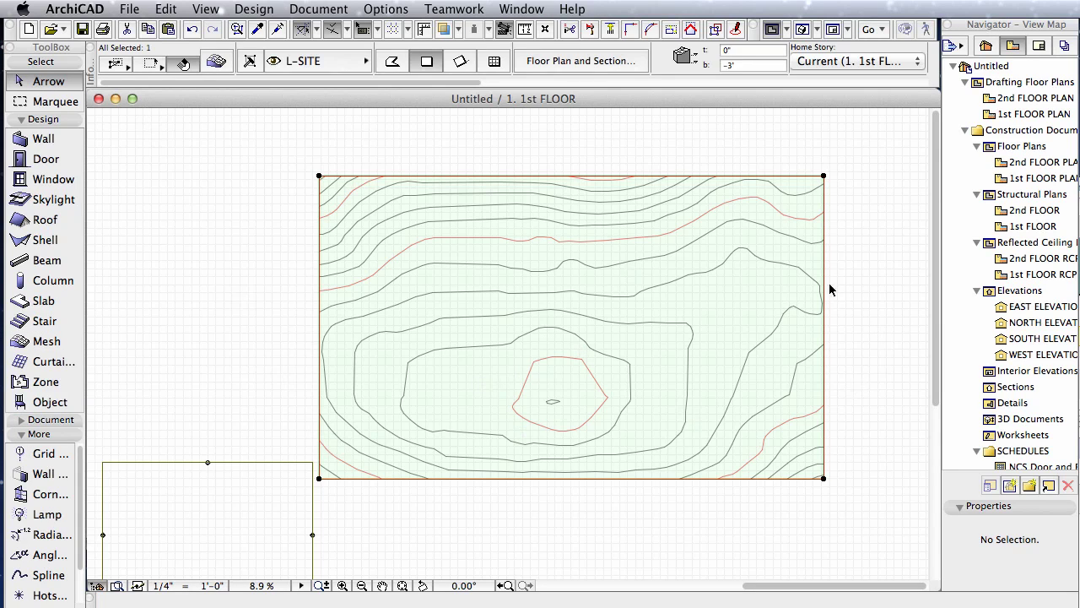
{"action": "left_click", "coordinate": [49, 339]}
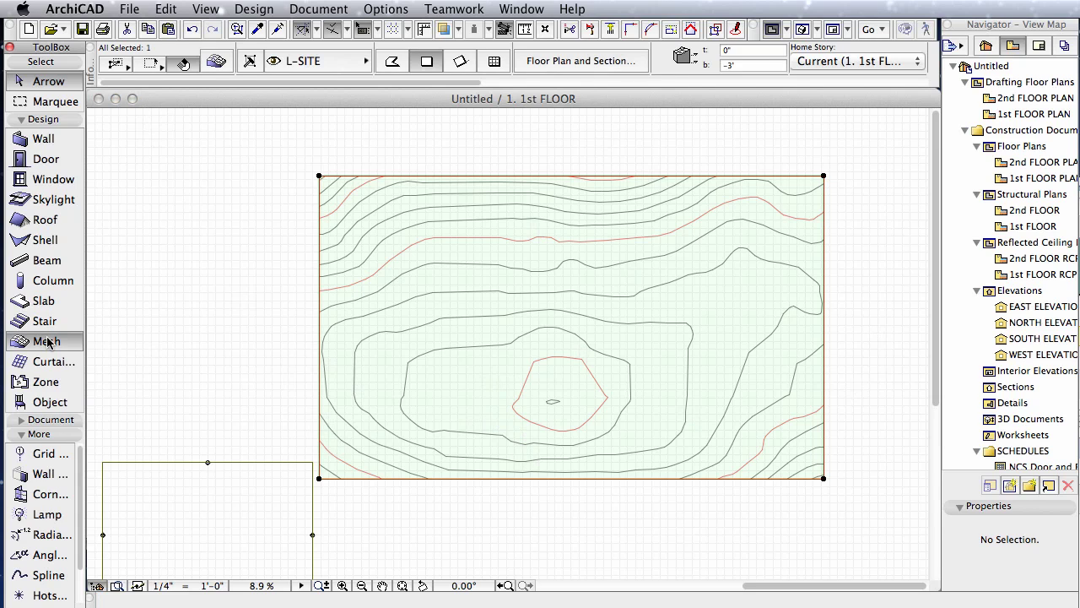
{"action": "scroll", "coordinate": [826, 475], "scroll_direction": "up", "scroll_amount": 3}
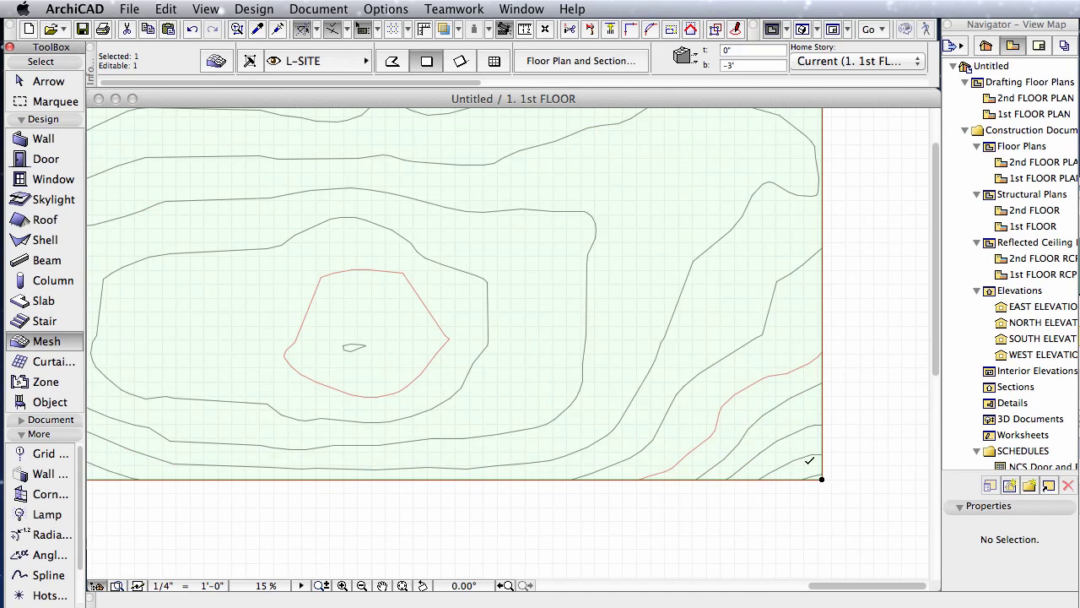
{"action": "scroll", "coordinate": [819, 497], "scroll_direction": "up", "scroll_amount": 6}
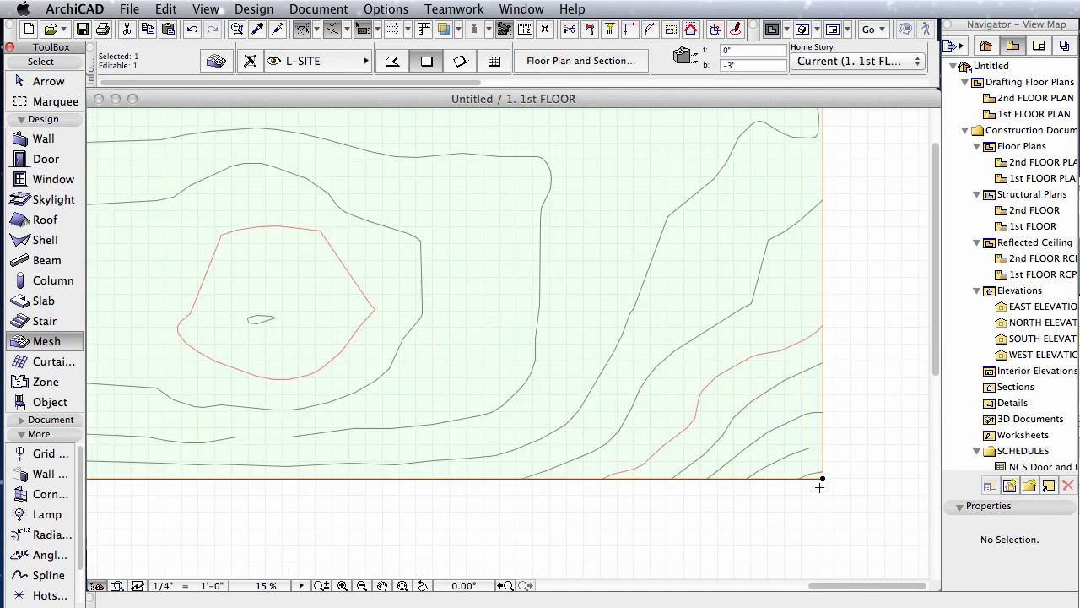
{"action": "left_click", "coordinate": [808, 458]}
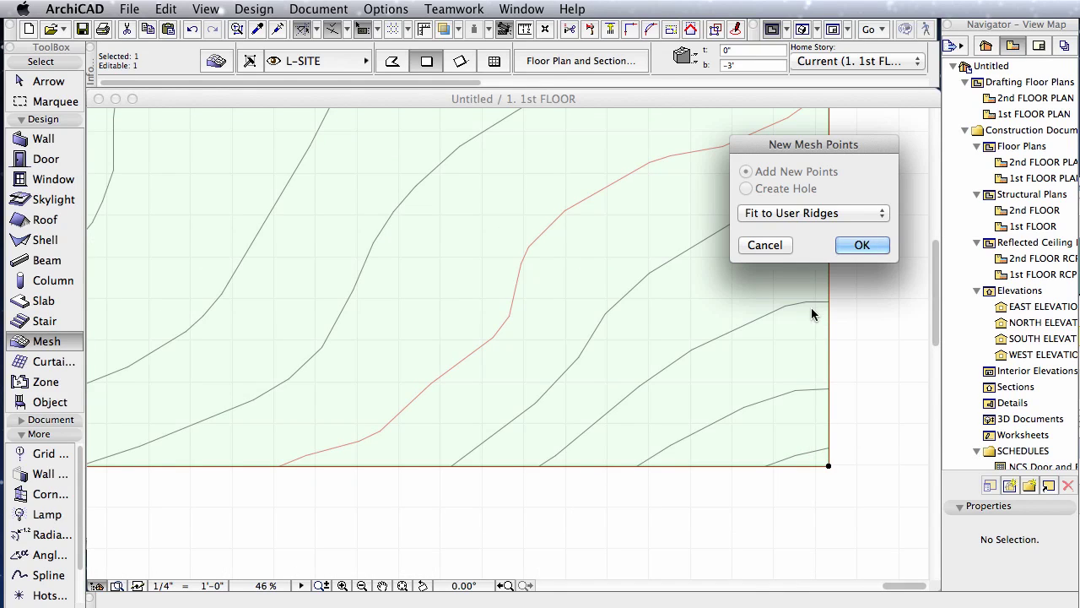
{"action": "left_click", "coordinate": [863, 245]}
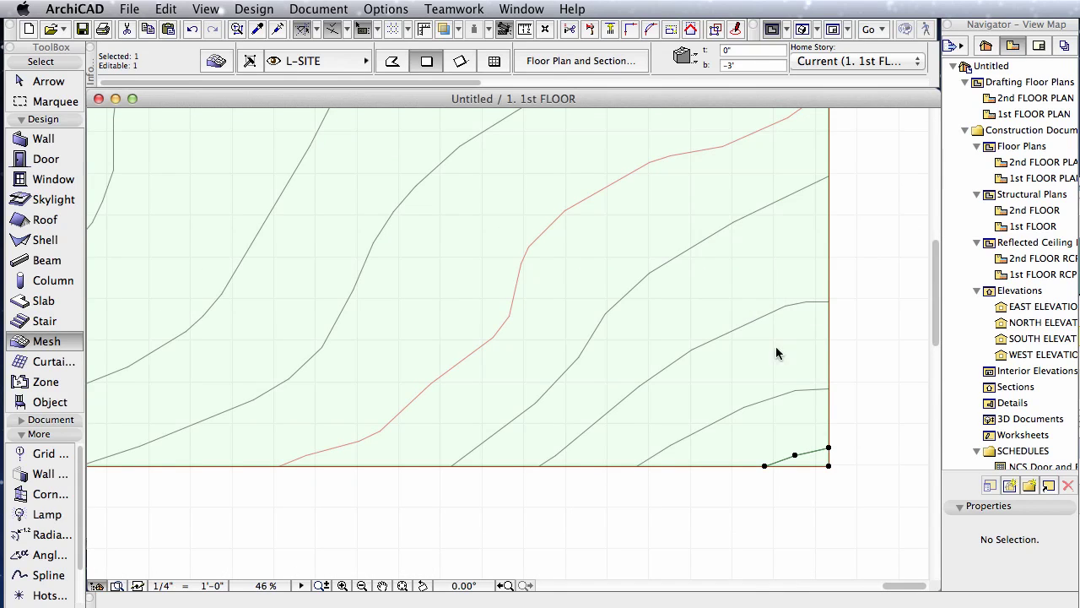
- Add the next three grey contours inward from the lower-right corner to the mesh as points fitted to user ridges
{"action": "left_click", "coordinate": [759, 403]}
{"action": "left_click", "coordinate": [862, 246]}
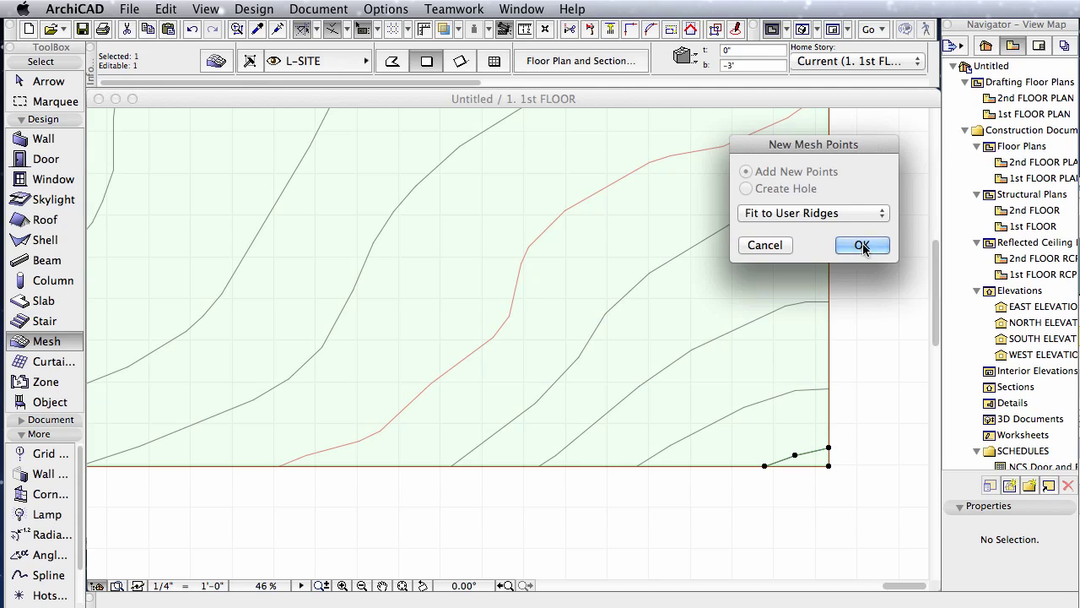
{"action": "scroll", "coordinate": [741, 329], "scroll_direction": "down", "scroll_amount": 4}
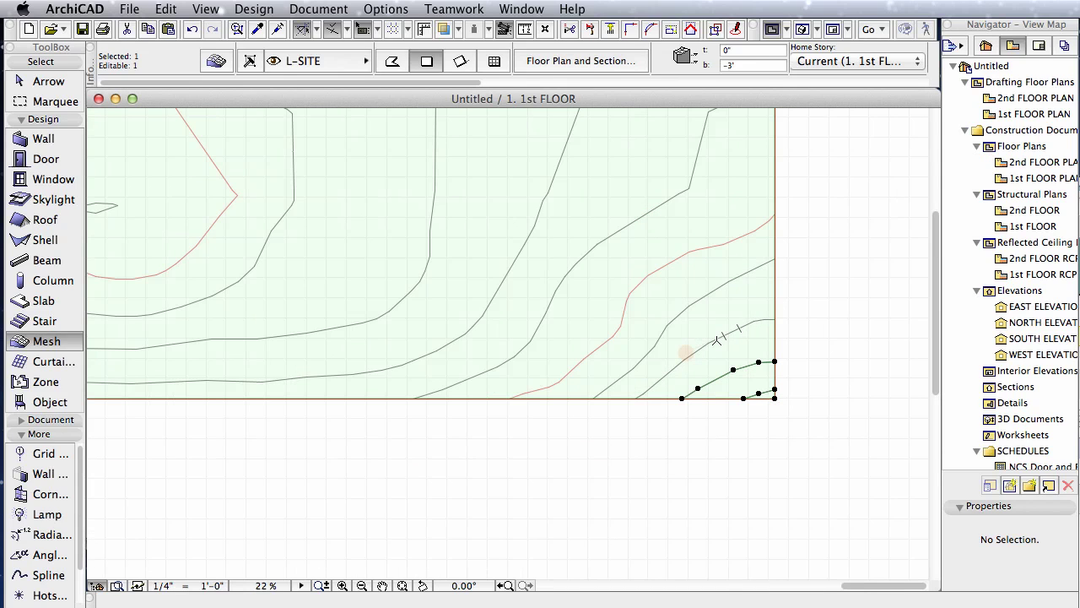
{"action": "left_click", "coordinate": [722, 338]}
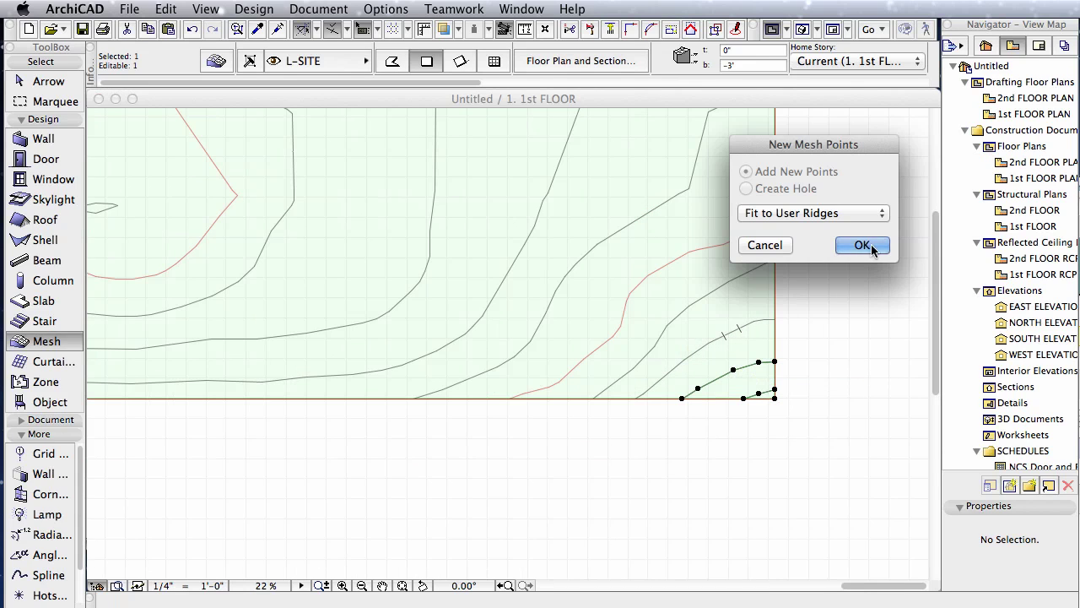
{"action": "left_click", "coordinate": [863, 245]}
{"action": "left_click", "coordinate": [677, 315]}
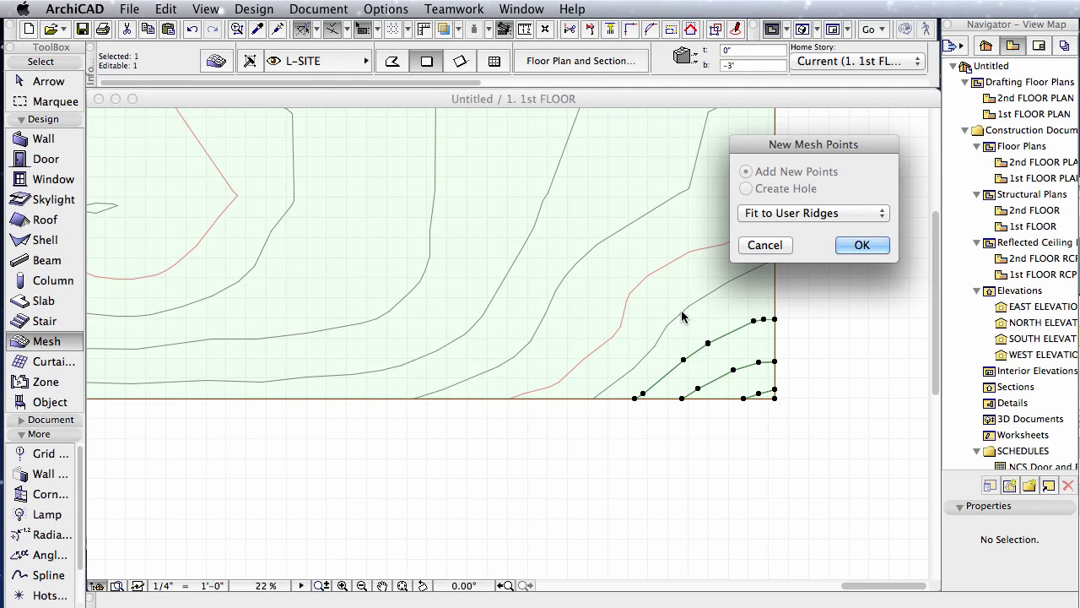
{"action": "left_click", "coordinate": [861, 246]}
- Add the red contour near the lower-right corner and the next two grey contours inward as mesh points fitted to user ridges
{"action": "scroll", "coordinate": [858, 252], "scroll_direction": "up", "scroll_amount": 1}
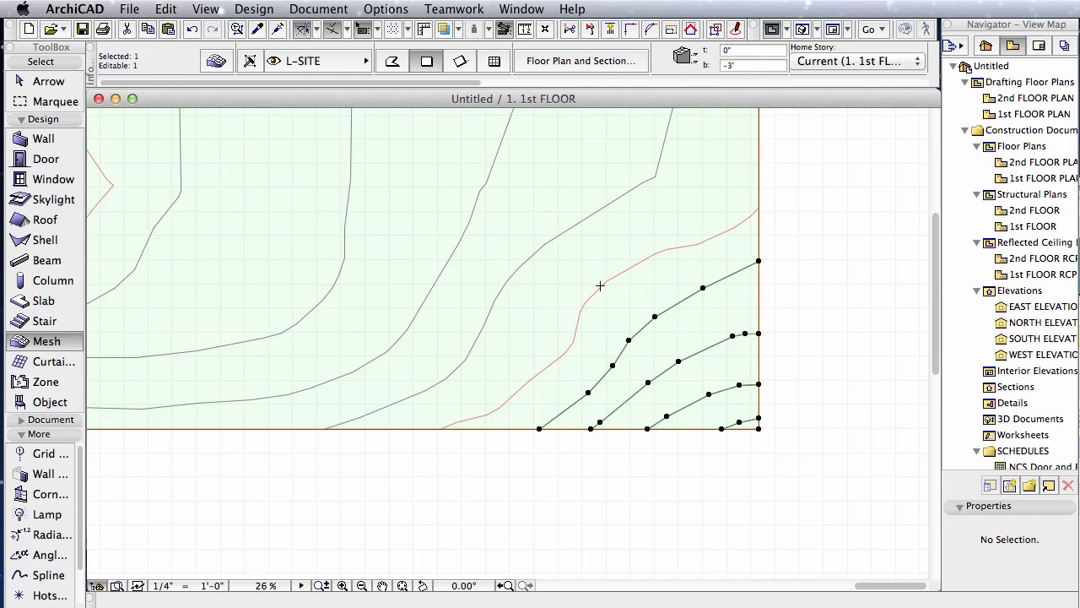
{"action": "left_click", "coordinate": [596, 291]}
{"action": "key", "text": "Return"}
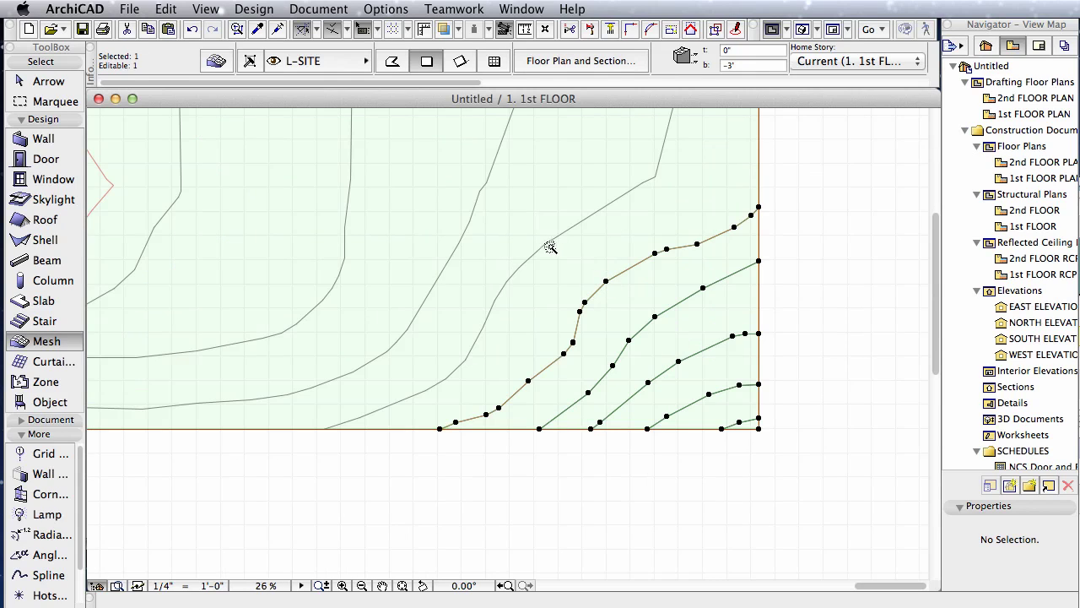
{"action": "left_click", "coordinate": [550, 246]}
{"action": "key", "text": "Return"}
{"action": "scroll", "coordinate": [641, 361], "scroll_direction": "down", "scroll_amount": 2}
{"action": "scroll", "coordinate": [760, 402], "scroll_direction": "left", "scroll_amount": 5}
{"action": "scroll", "coordinate": [760, 402], "scroll_direction": "up", "scroll_amount": 3}
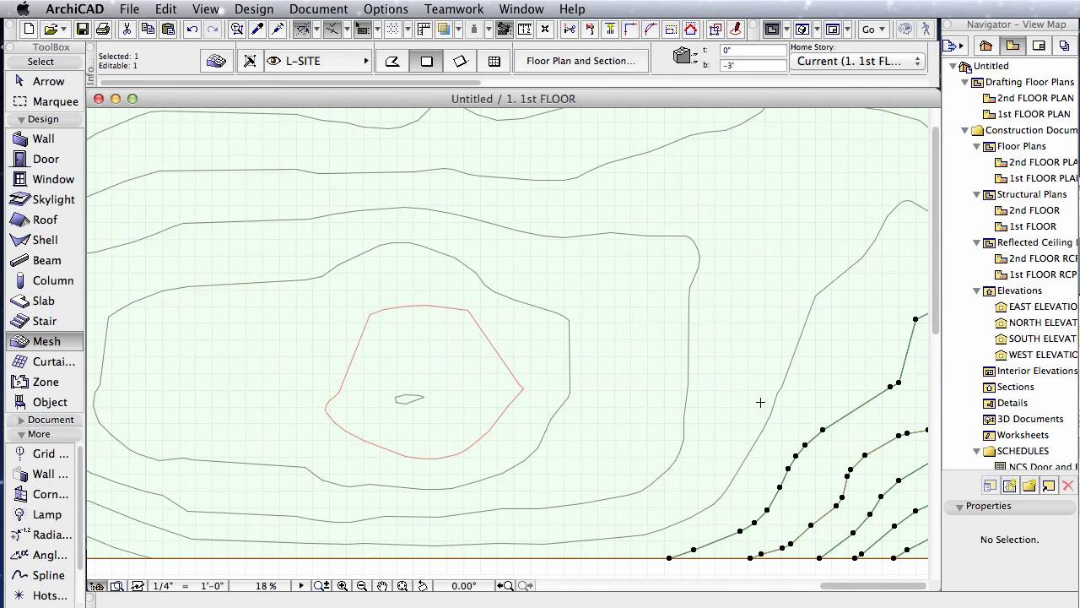
{"action": "left_click", "coordinate": [770, 417]}
{"action": "key", "text": "Return"}
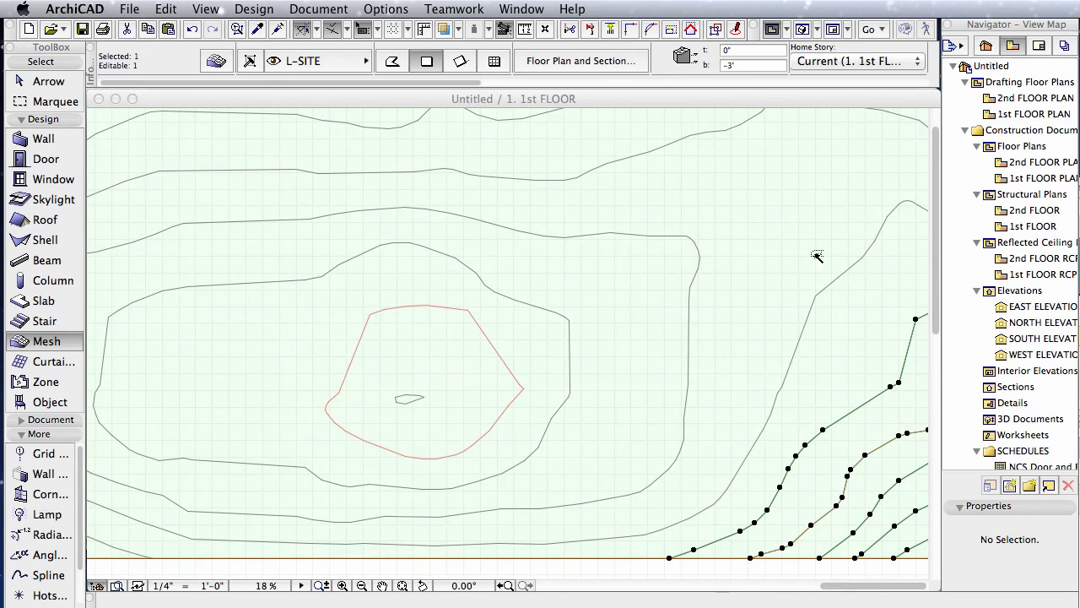
- Add the remaining nested hill contours to the mesh, from the outer grey loops through the red loop to the tiny innermost one
{"action": "left_click", "coordinate": [689, 396]}
{"action": "key", "text": "Return"}
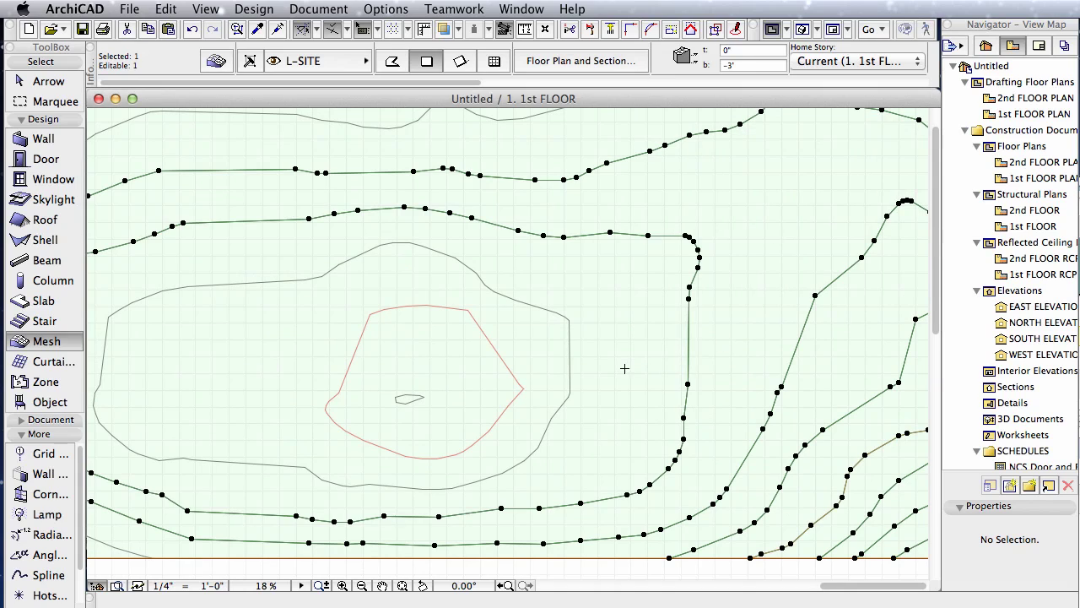
{"action": "left_click", "coordinate": [574, 374]}
{"action": "key", "text": "Return"}
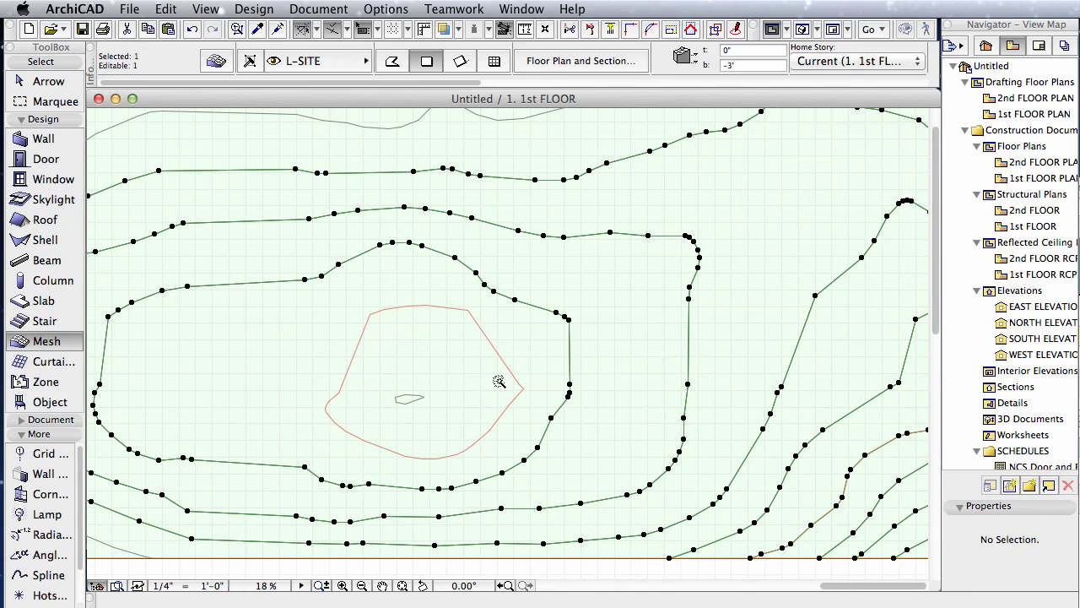
{"action": "left_click", "coordinate": [512, 373]}
{"action": "key", "text": "Return"}
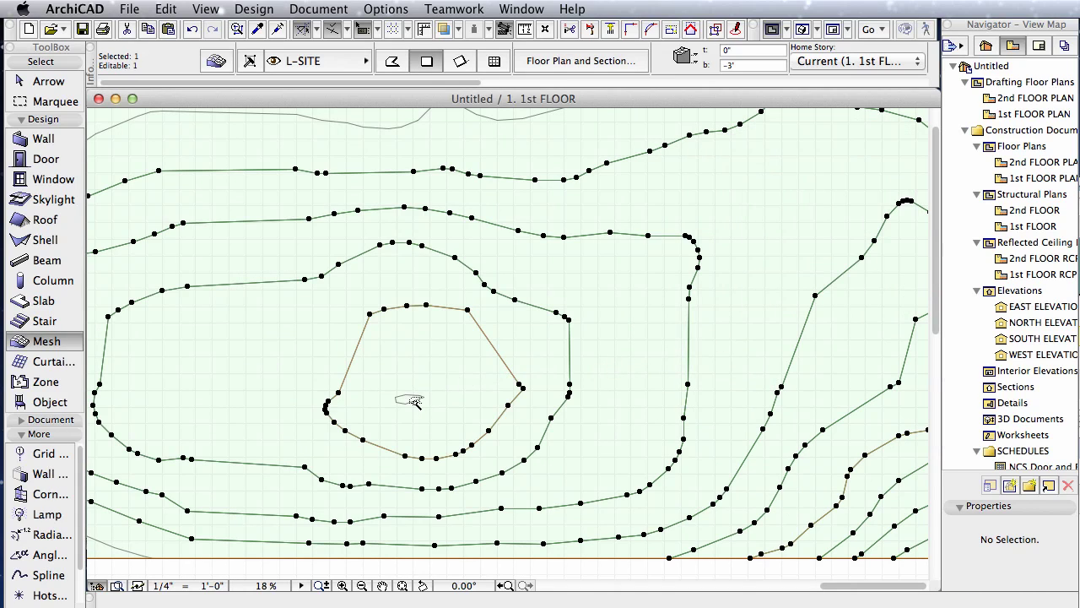
{"action": "left_click", "coordinate": [410, 401]}
{"action": "key", "text": "Return"}
- Add the first three contours above the hill to the mesh as user ridges: the grey one, the long red one and the next grey one
{"action": "scroll", "coordinate": [500, 289], "scroll_direction": "down", "scroll_amount": 2}
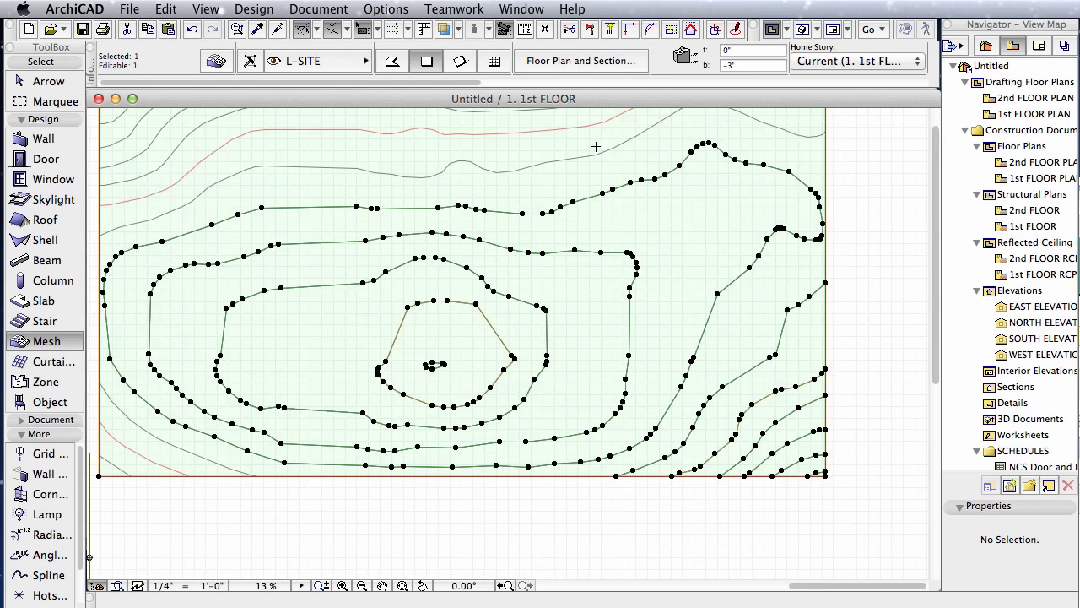
{"action": "middle_click_drag", "start_coordinate": [600, 168], "coordinate": [688, 343]}
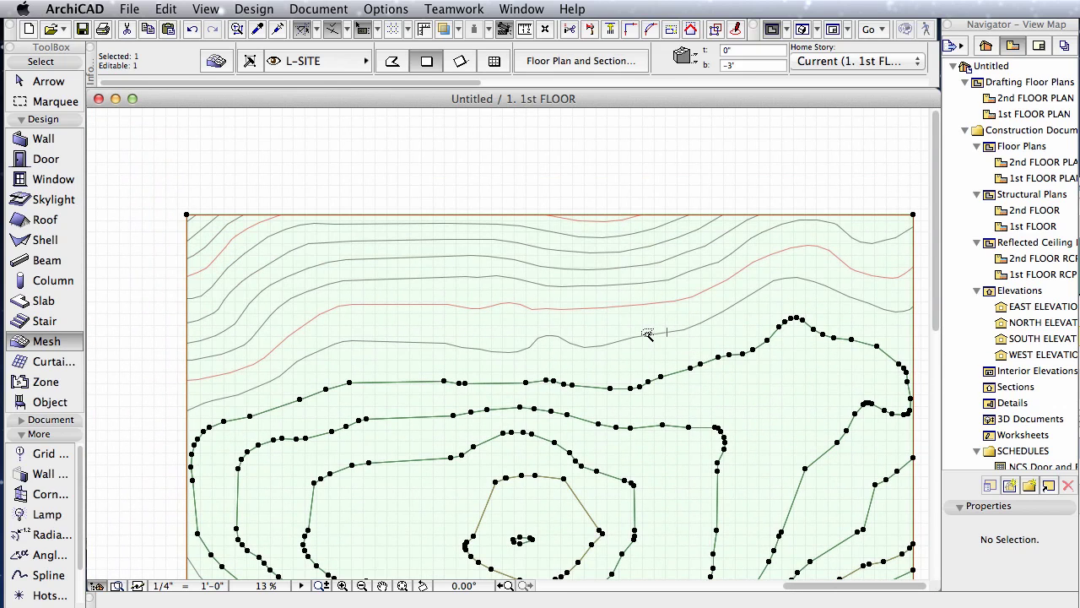
{"action": "left_click", "coordinate": [647, 334]}
{"action": "key", "text": "Return"}
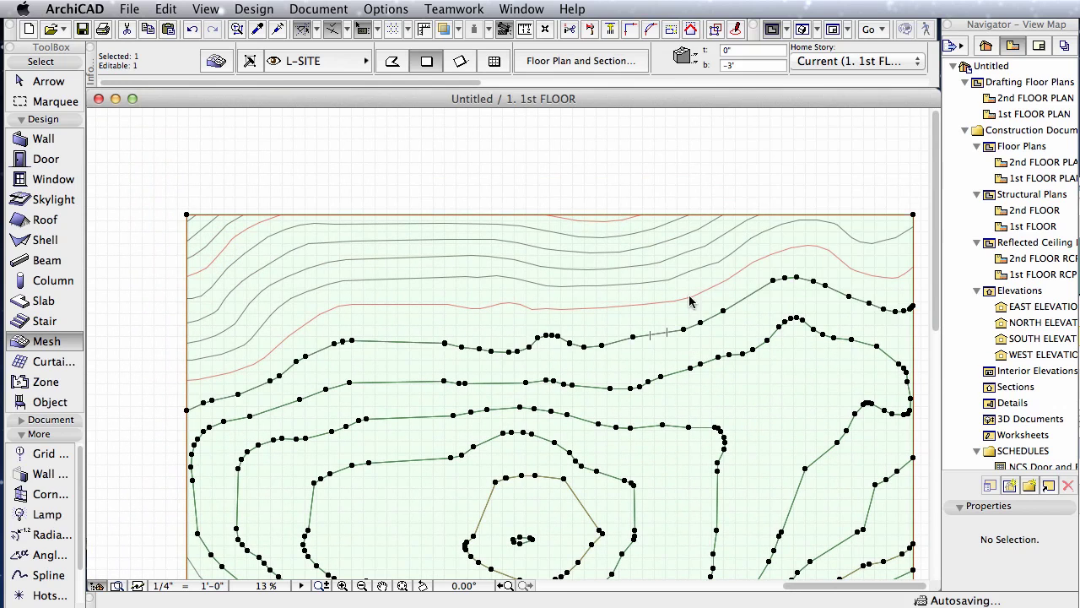
{"action": "left_click", "coordinate": [666, 306]}
{"action": "key", "text": "Return"}
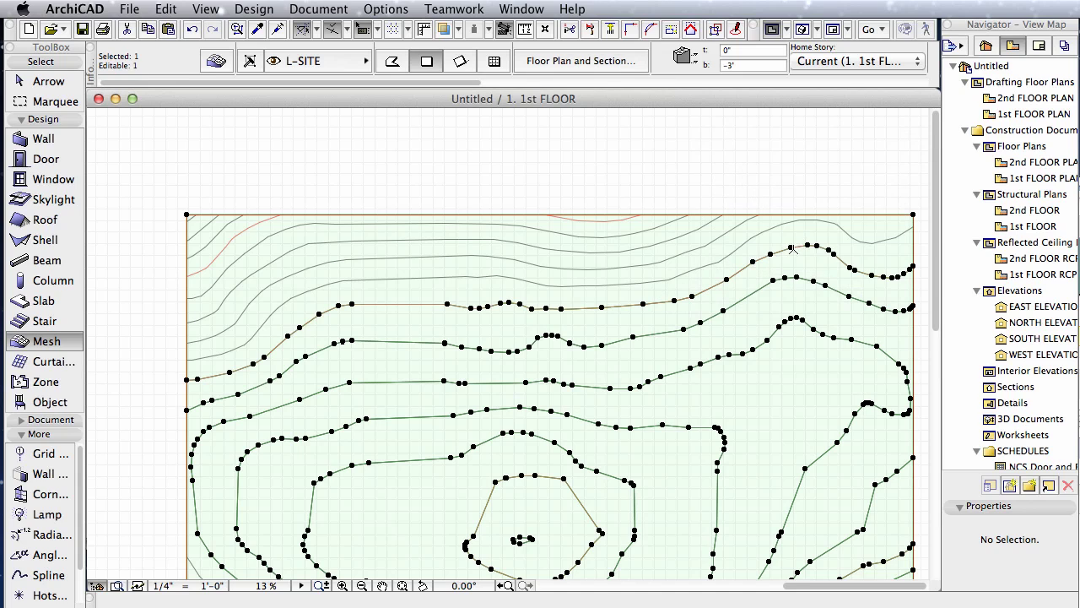
{"action": "left_click", "coordinate": [689, 278]}
{"action": "key", "text": "Return"}
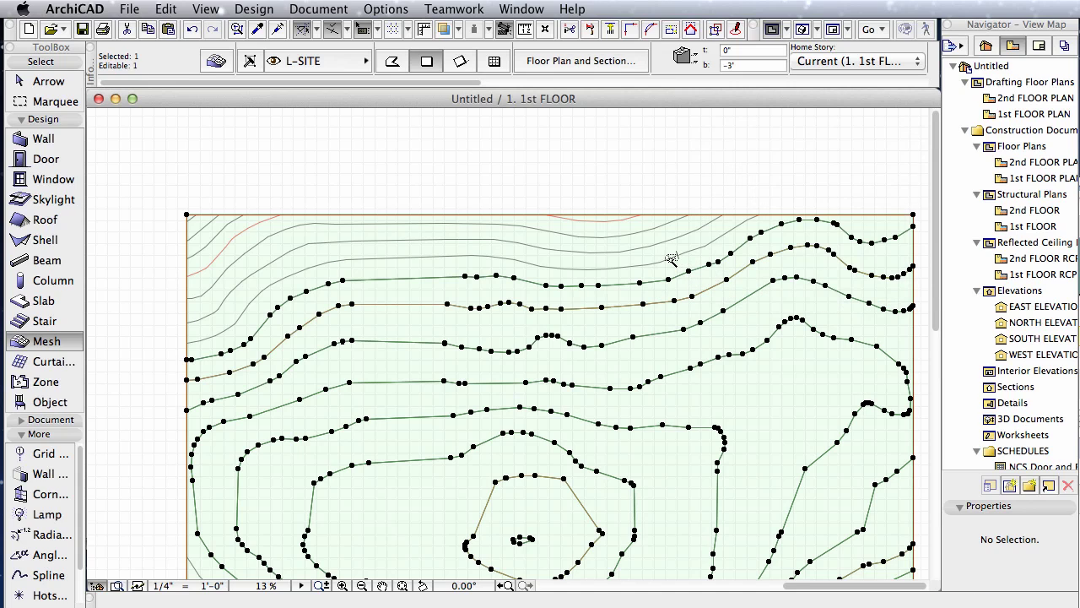
- Add the next three grey contours towards the site's upper edge to the mesh as points fitted to user ridges
{"action": "left_click", "coordinate": [670, 259]}
{"action": "key", "text": "Return"}
{"action": "left_click", "coordinate": [659, 244]}
{"action": "key", "text": "Return"}
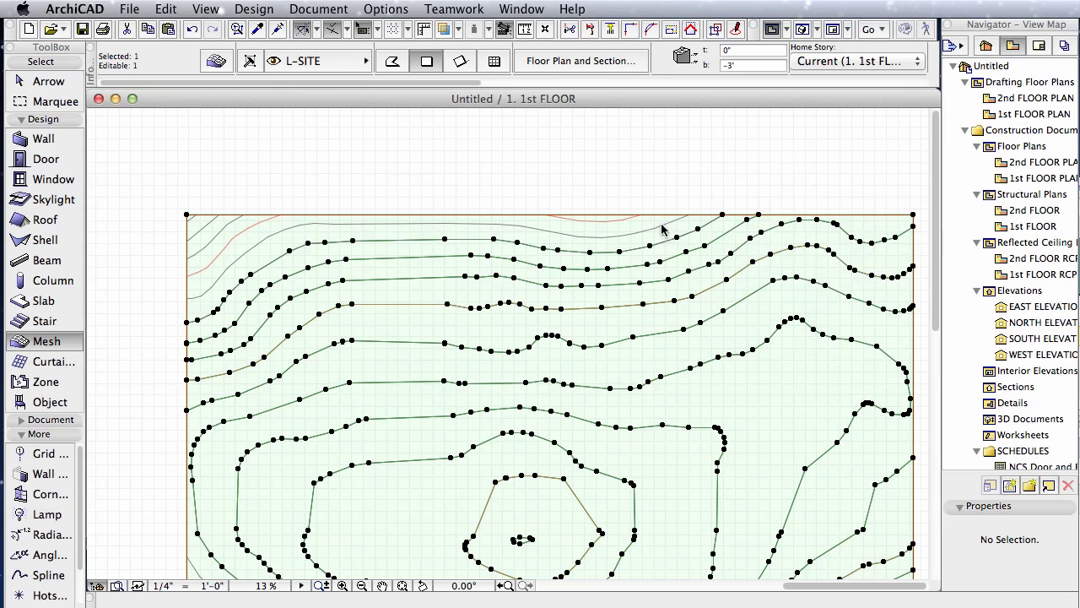
{"action": "left_click", "coordinate": [660, 224]}
{"action": "key", "text": "Return"}
- Examine the contour points added across the whole mesh and near its lower-right corner, switching to the Arrow tool with the mesh still selected
{"action": "scroll", "coordinate": [692, 235], "scroll_direction": "down", "scroll_amount": 4}
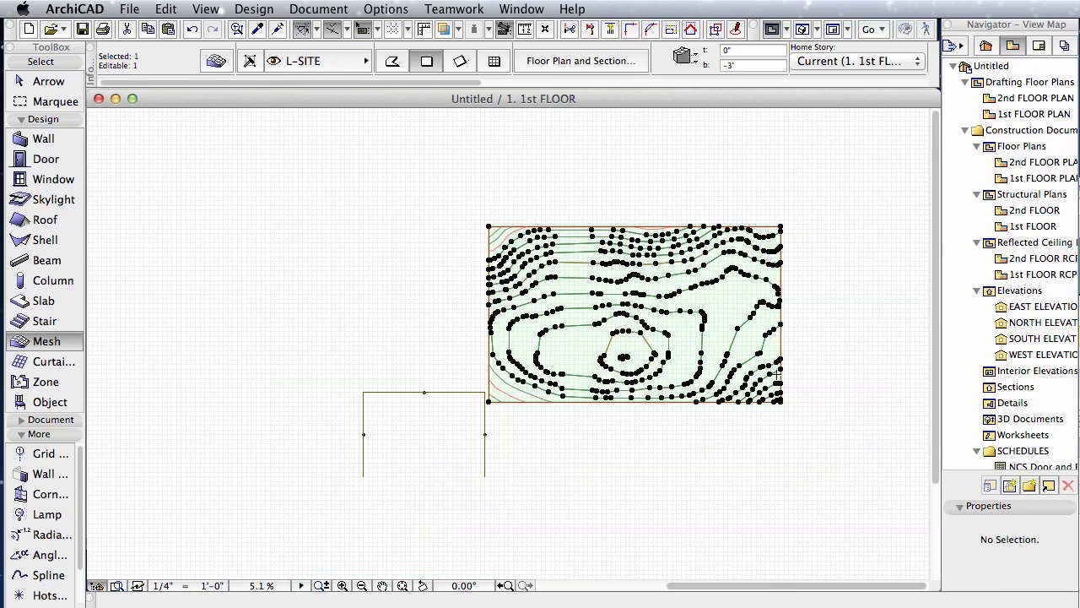
{"action": "scroll", "coordinate": [470, 373], "scroll_direction": "up", "scroll_amount": 2}
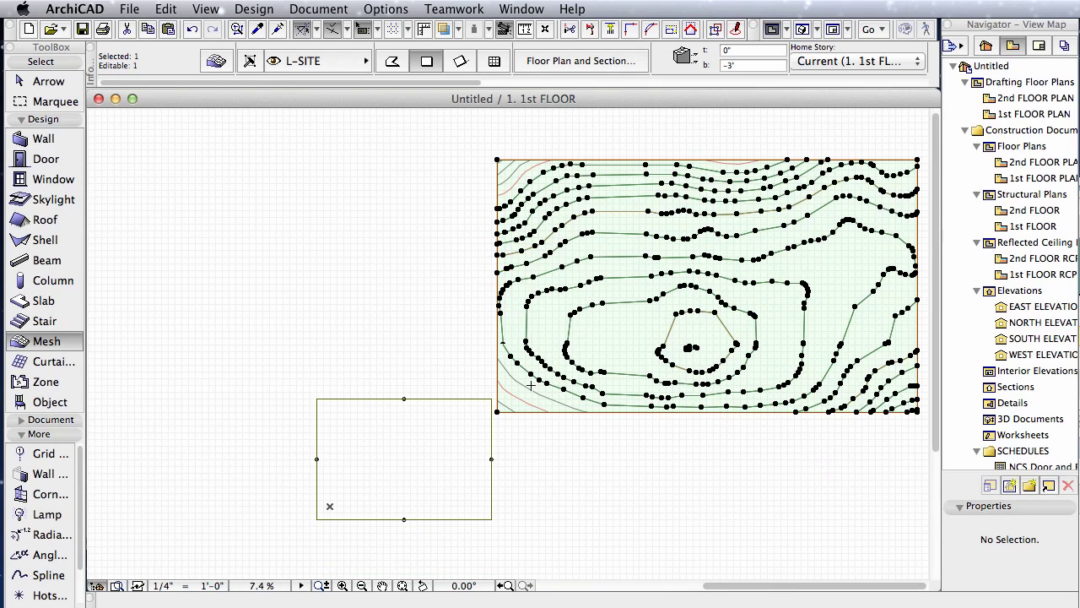
{"action": "scroll", "coordinate": [583, 441], "scroll_direction": "up", "scroll_amount": 1}
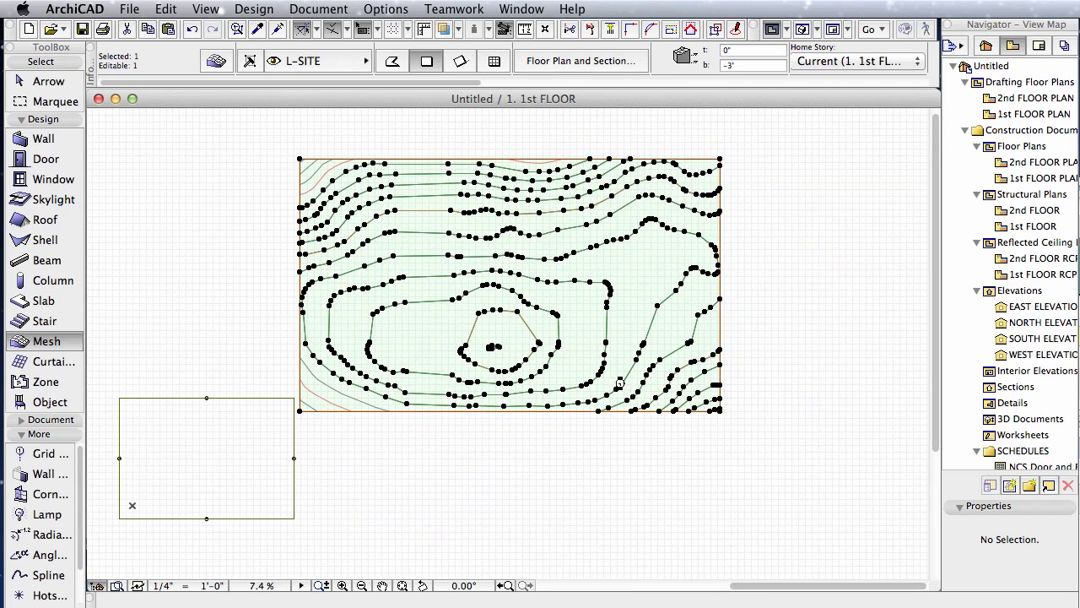
{"action": "scroll", "coordinate": [614, 377], "scroll_direction": "up", "scroll_amount": 1}
{"action": "scroll", "coordinate": [615, 377], "scroll_direction": "up", "scroll_amount": 1}
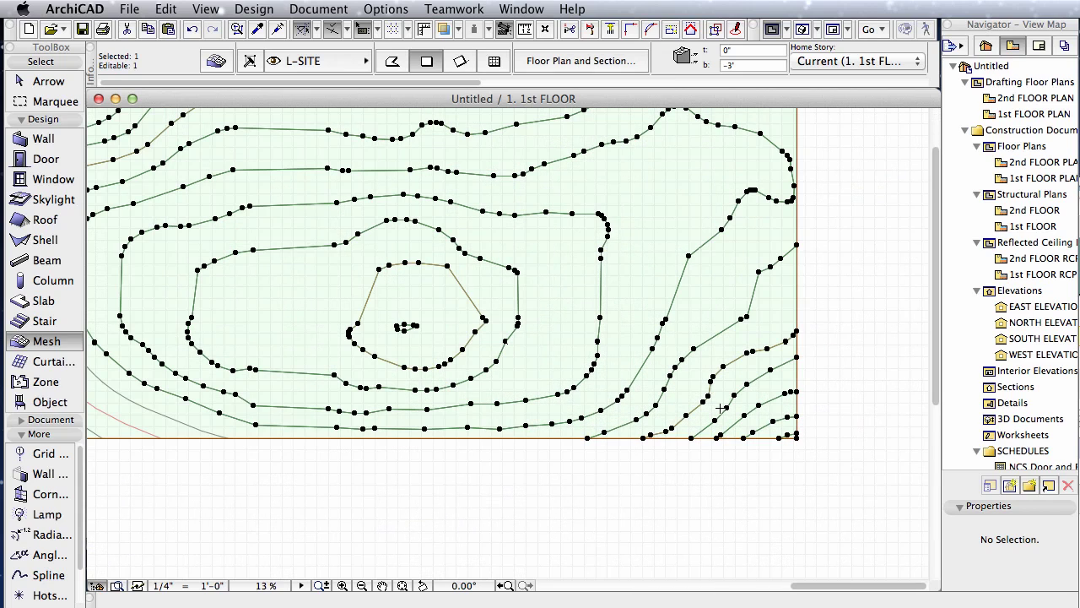
{"action": "scroll", "coordinate": [720, 407], "scroll_direction": "up", "scroll_amount": 3}
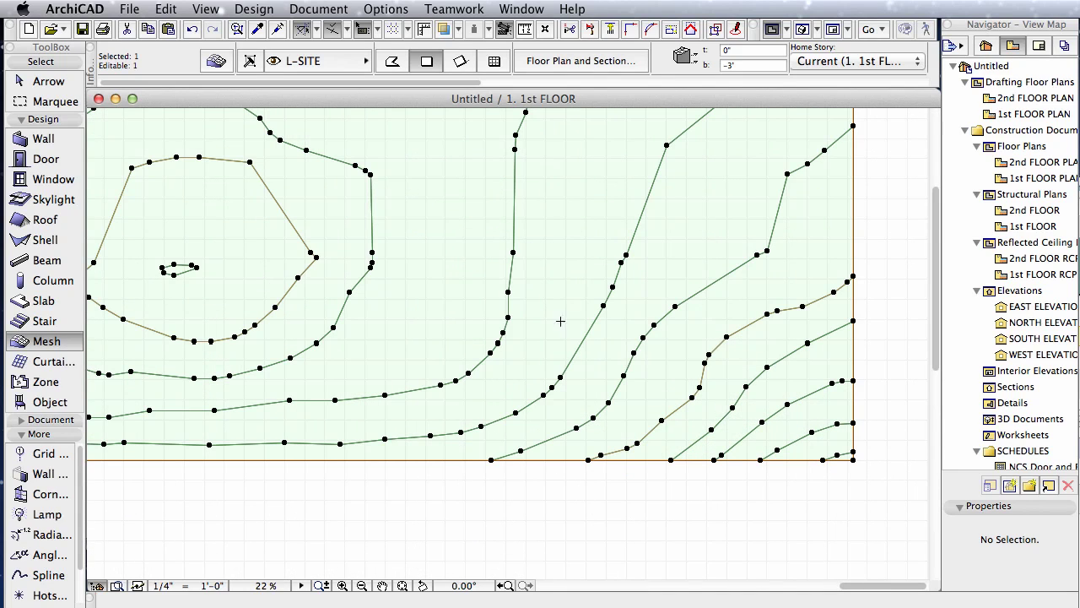
{"action": "scroll", "coordinate": [560, 321], "scroll_direction": "down", "scroll_amount": 2}
{"action": "left_click", "coordinate": [23, 82]}
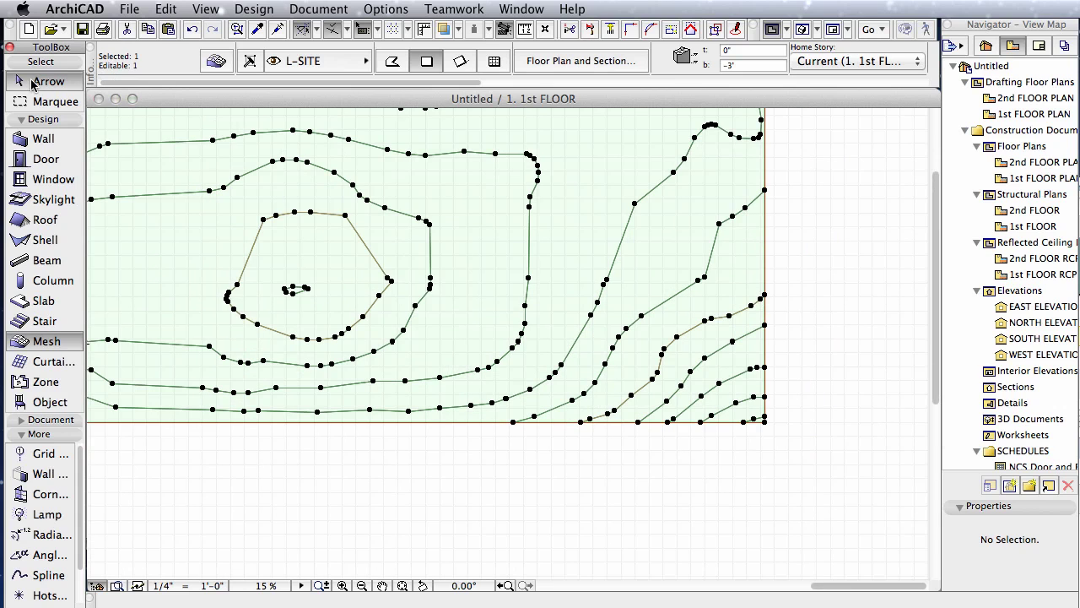
{"action": "scroll", "coordinate": [750, 403], "scroll_direction": "up", "scroll_amount": 3}
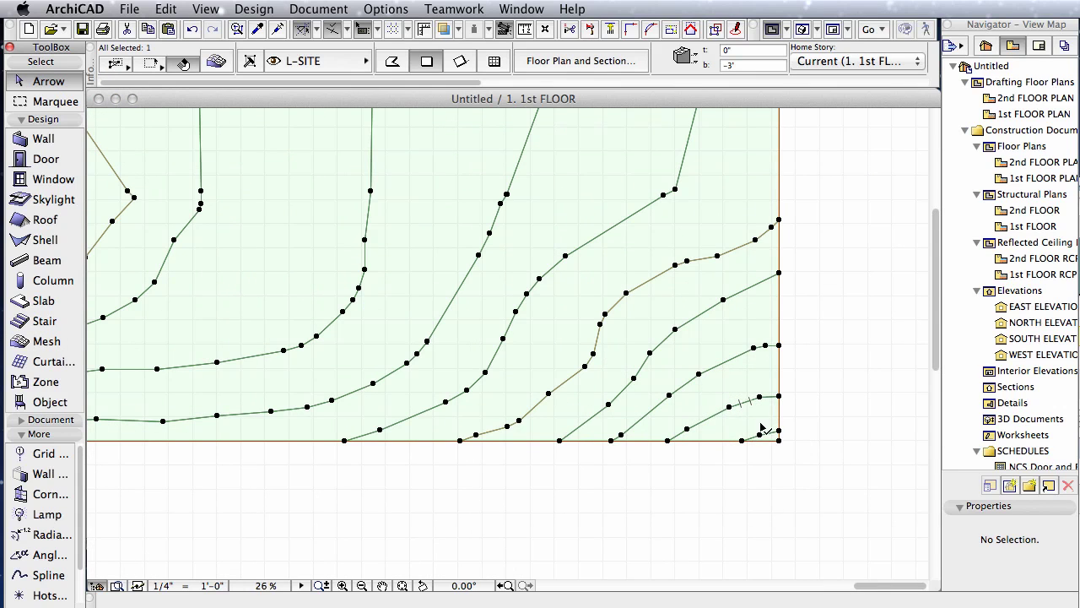
{"action": "scroll", "coordinate": [762, 428], "scroll_direction": "down", "scroll_amount": 5}
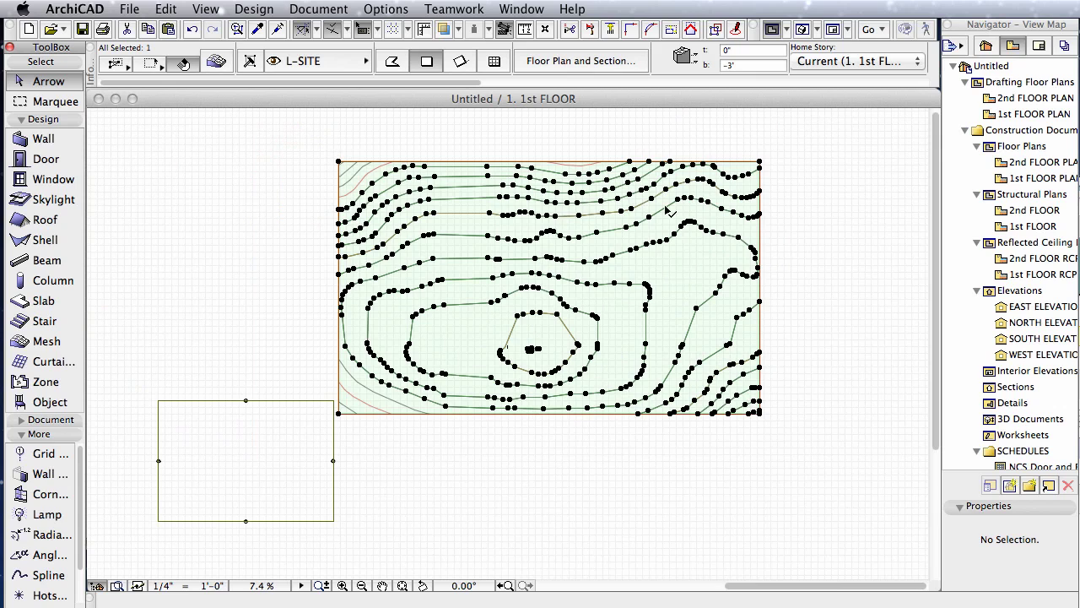
- Set the mesh point height of the contour nearest the mesh's lower-right corner, with Apply to All turned on
{"action": "scroll", "coordinate": [757, 144], "scroll_direction": "up", "scroll_amount": 1}
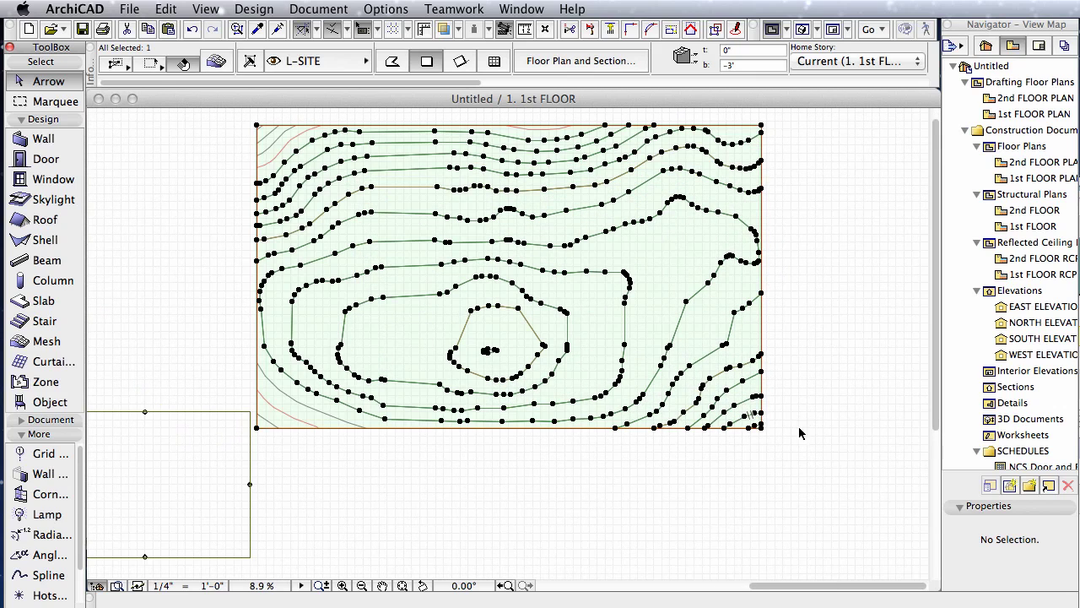
{"action": "scroll", "coordinate": [757, 428], "scroll_direction": "up", "scroll_amount": 12}
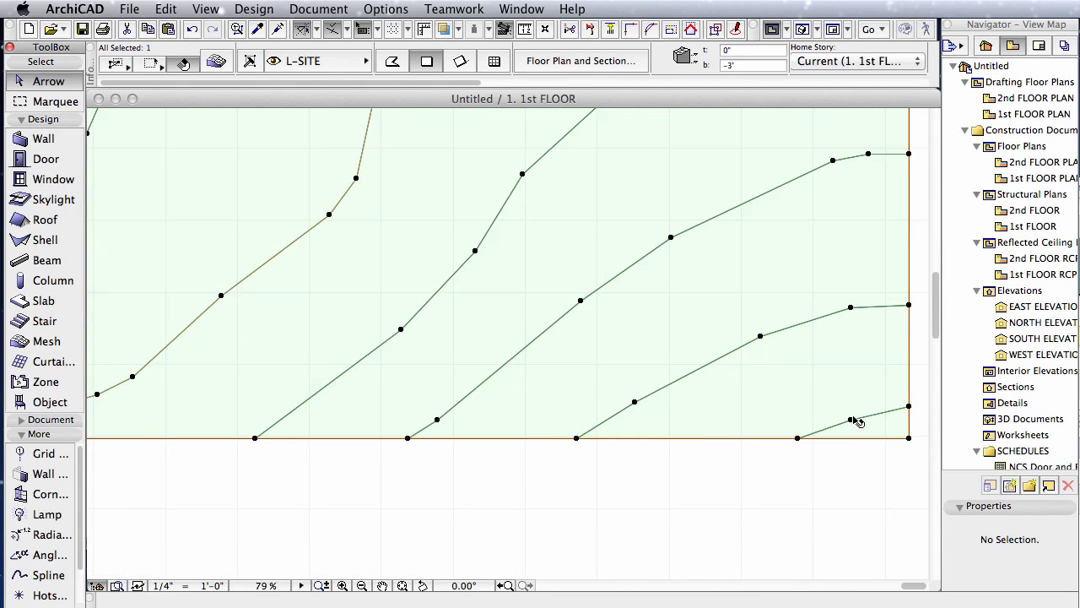
{"action": "left_click", "coordinate": [850, 419]}
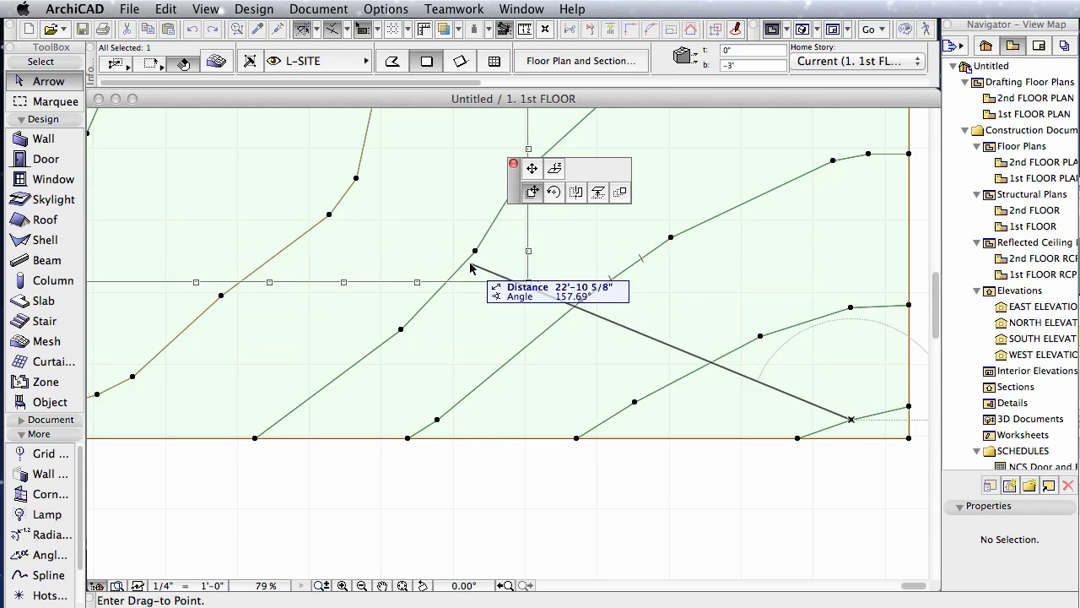
{"action": "scroll", "coordinate": [540, 270], "scroll_direction": "down", "scroll_amount": 5}
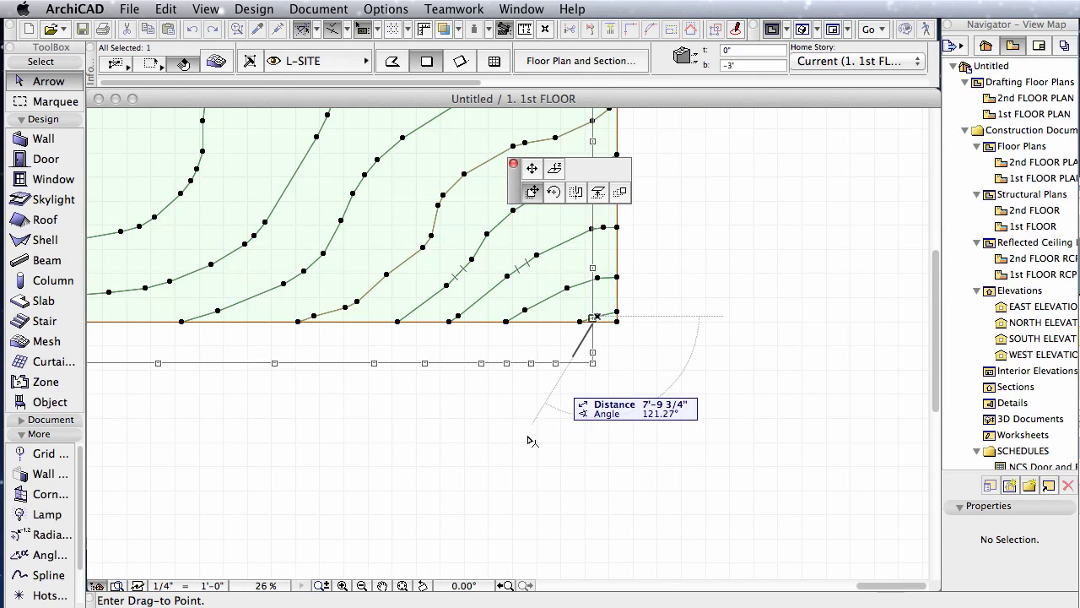
{"action": "scroll", "coordinate": [532, 441], "scroll_direction": "down", "scroll_amount": 3}
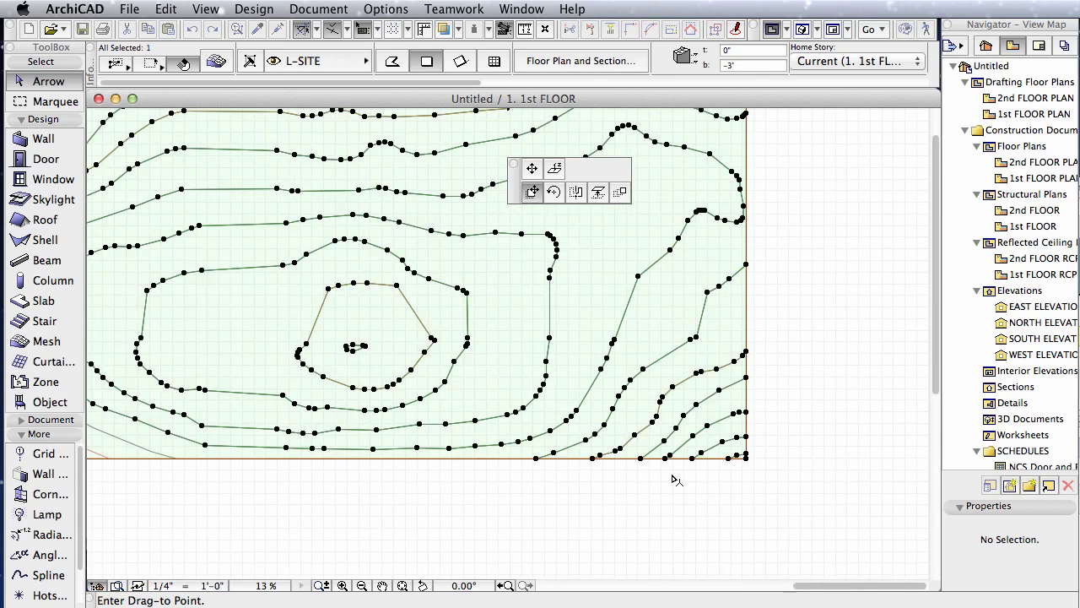
{"action": "scroll", "coordinate": [675, 479], "scroll_direction": "down", "scroll_amount": 1}
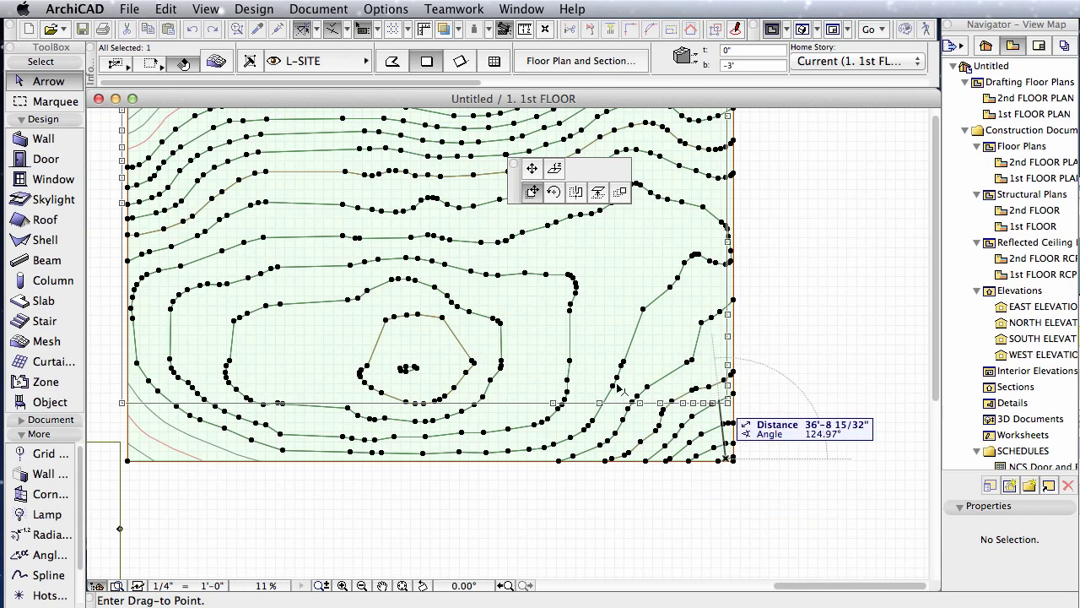
{"action": "scroll", "coordinate": [677, 405], "scroll_direction": "down", "scroll_amount": 1}
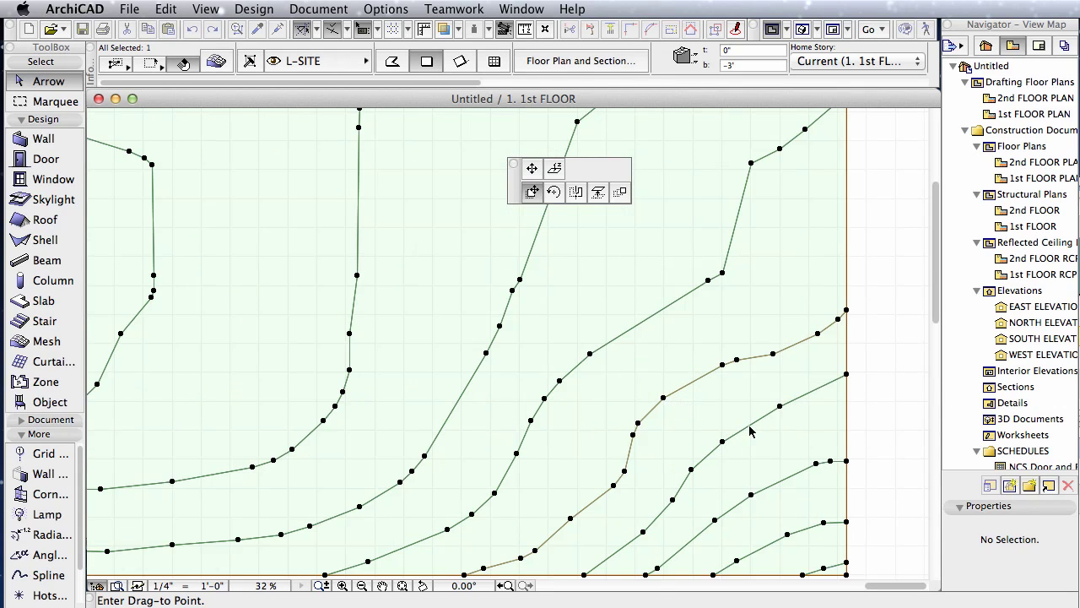
{"action": "middle_click_drag", "start_coordinate": [915, 435], "coordinate": [824, 356]}
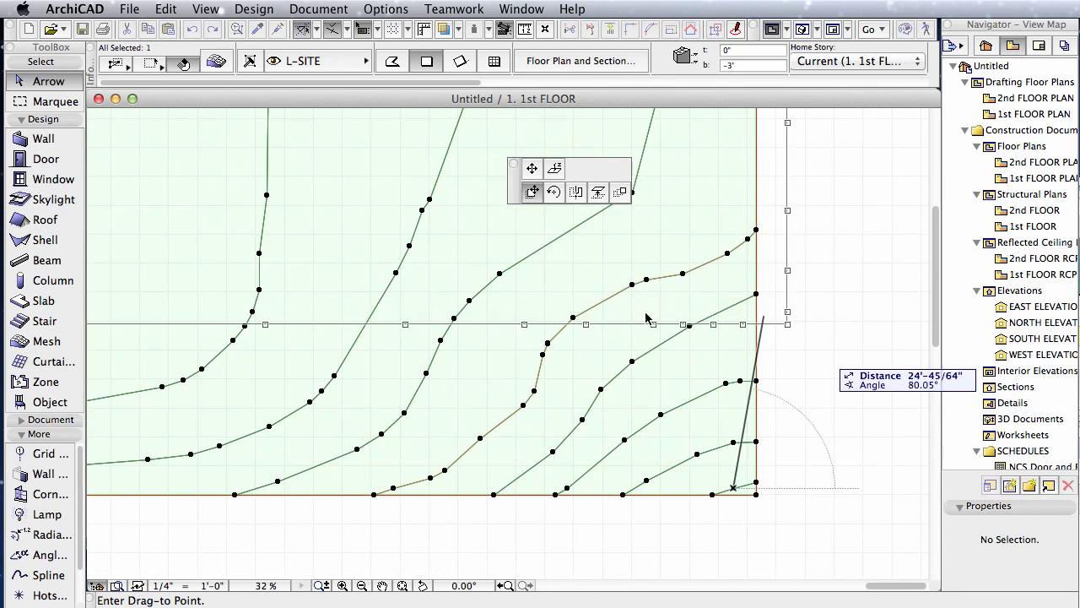
{"action": "left_click", "coordinate": [557, 169]}
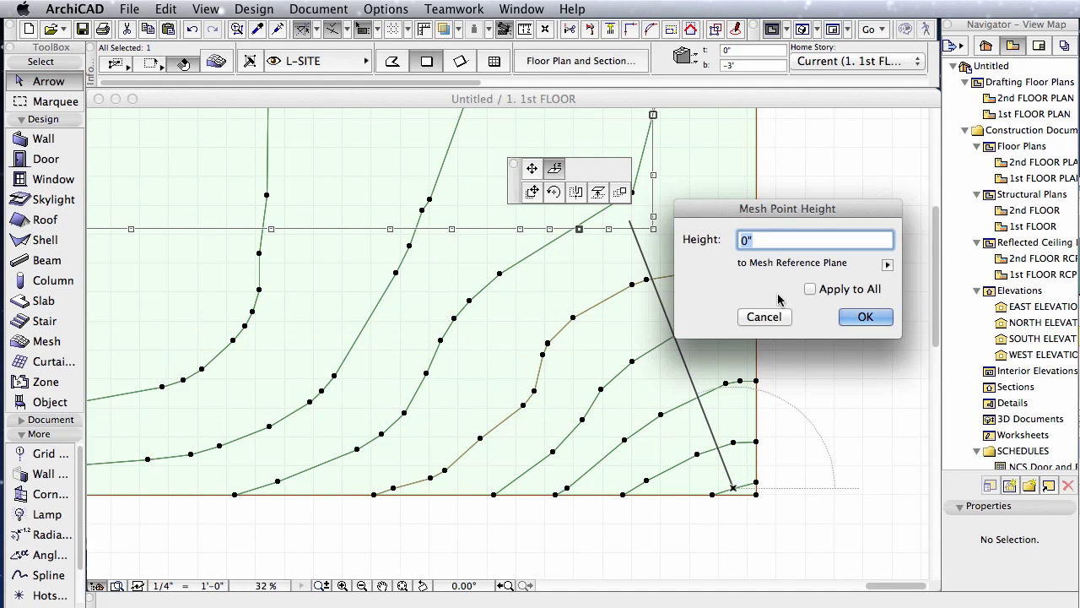
{"action": "left_click", "coordinate": [812, 290]}
{"action": "left_click", "coordinate": [866, 316]}
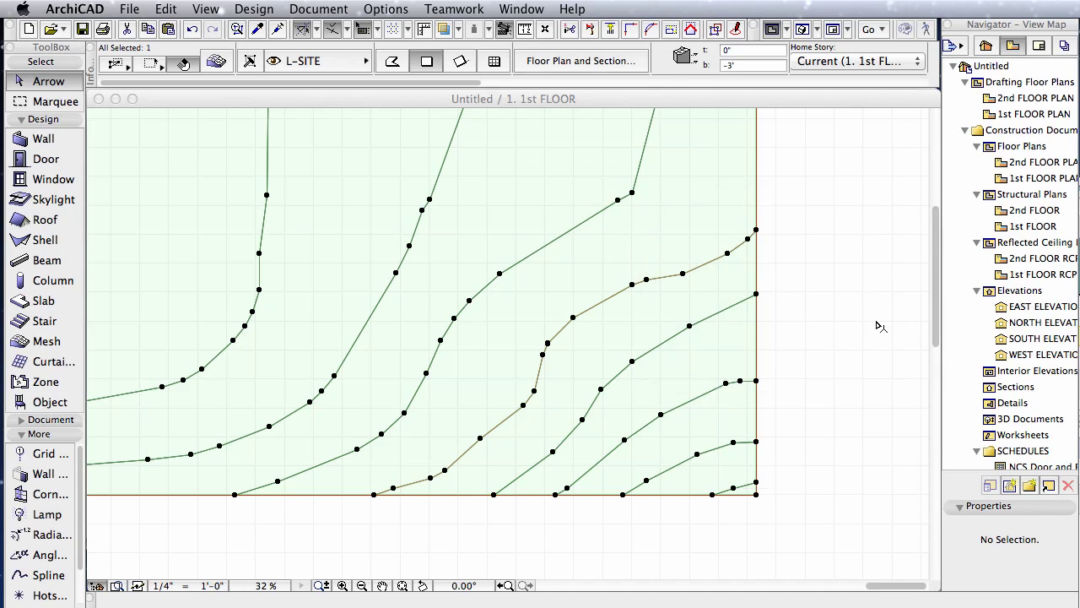
- Set the heights of the second and third contours from the mesh's lower-right corner, the third at 15 feet, applied to all their points
{"action": "left_click", "coordinate": [697, 456]}
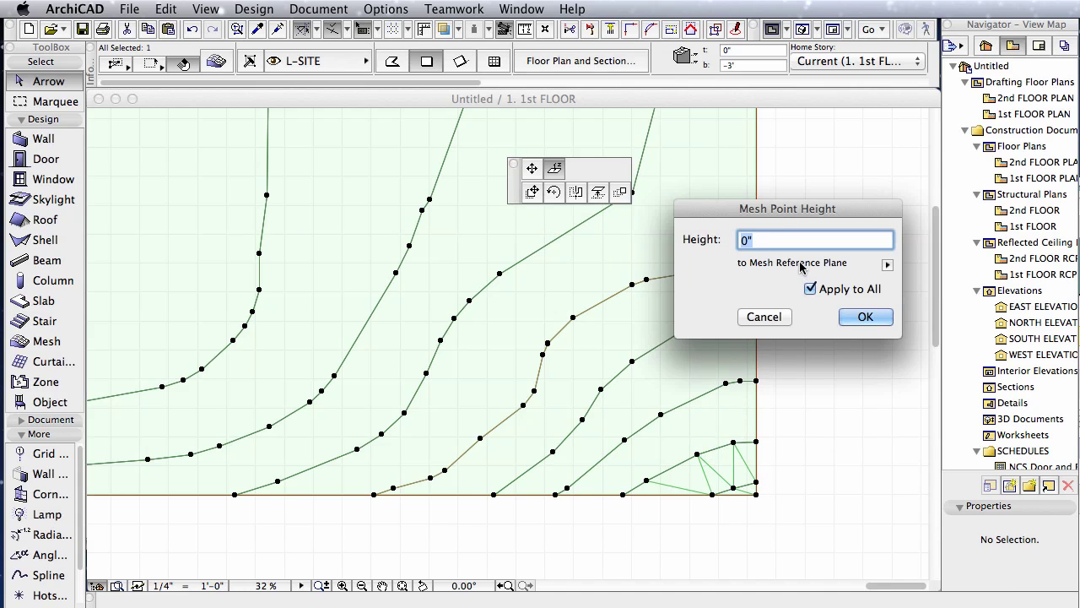
{"action": "left_click", "coordinate": [865, 318]}
{"action": "left_click", "coordinate": [625, 442]}
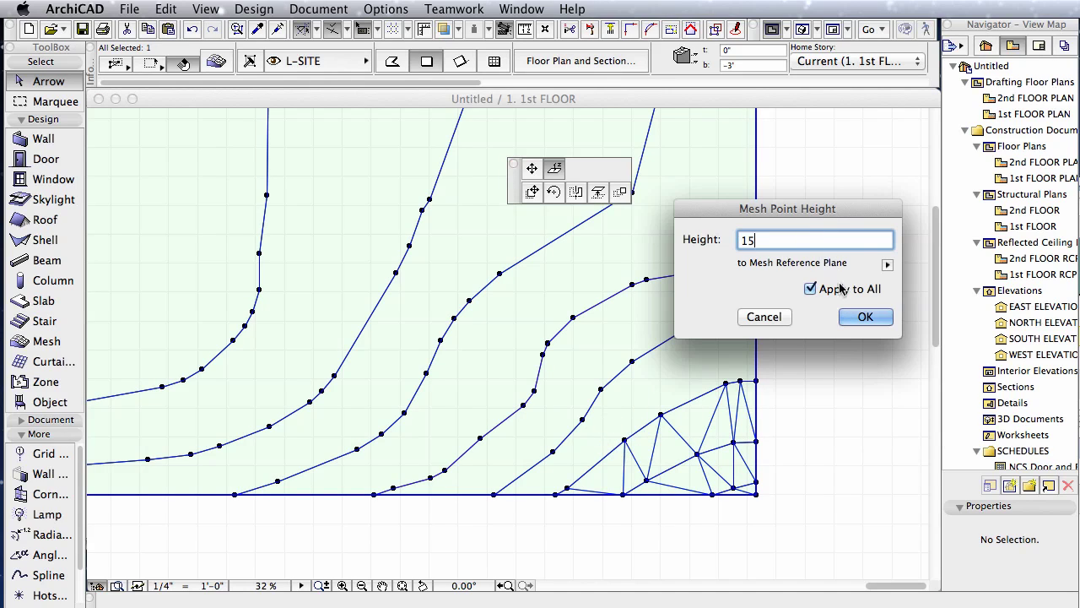
{"action": "left_click", "coordinate": [864, 317]}
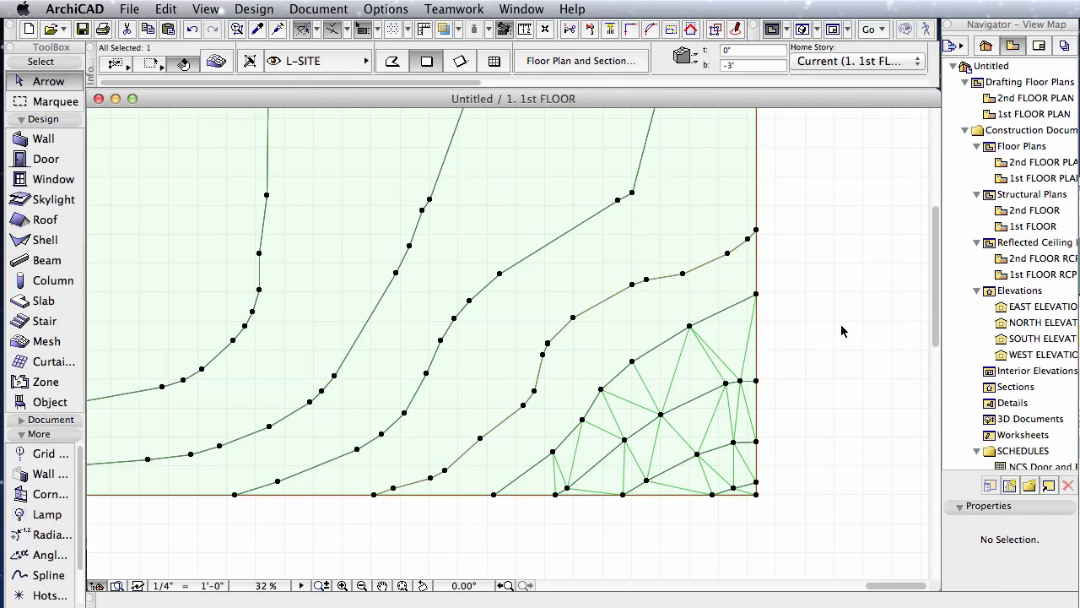
- Set the heights of the fourth contour and the red fifth contour from the lower-right corner, the red one at 25 feet, for all their points
{"action": "left_click", "coordinate": [582, 419]}
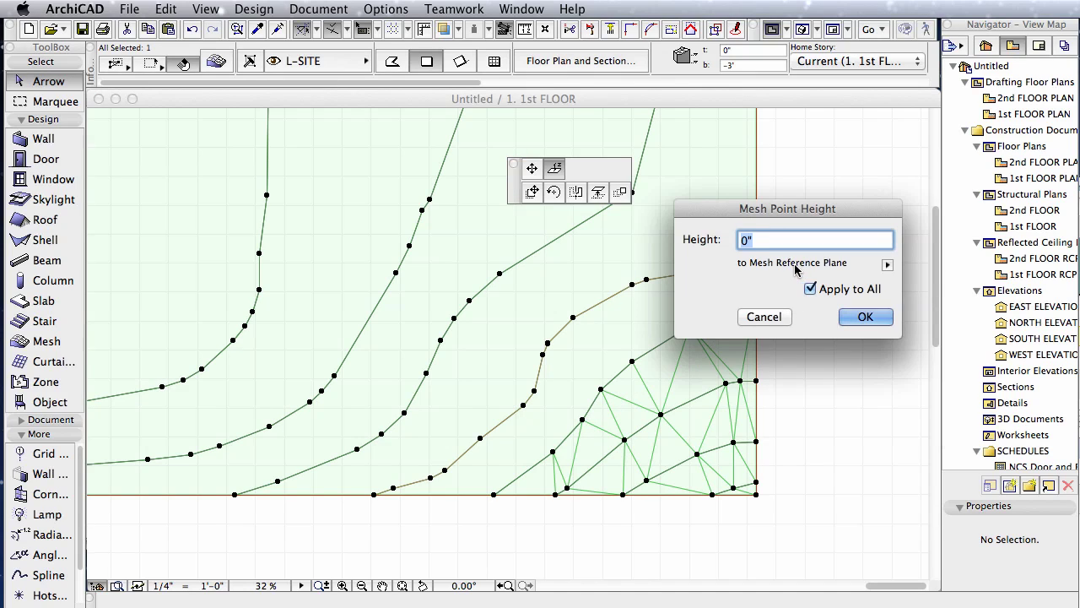
{"action": "left_click", "coordinate": [856, 322]}
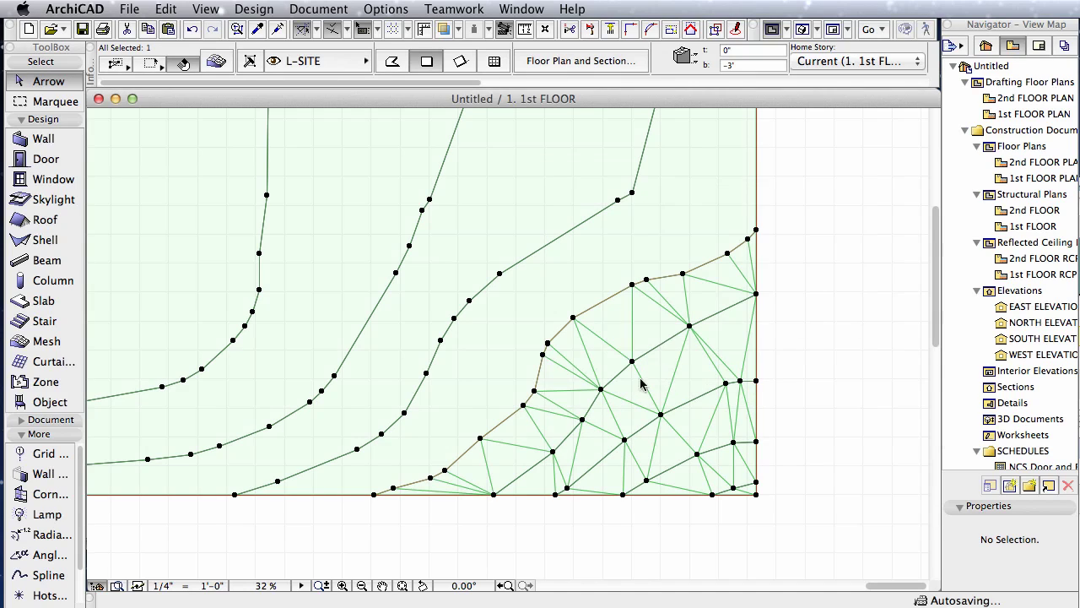
{"action": "left_click", "coordinate": [524, 408]}
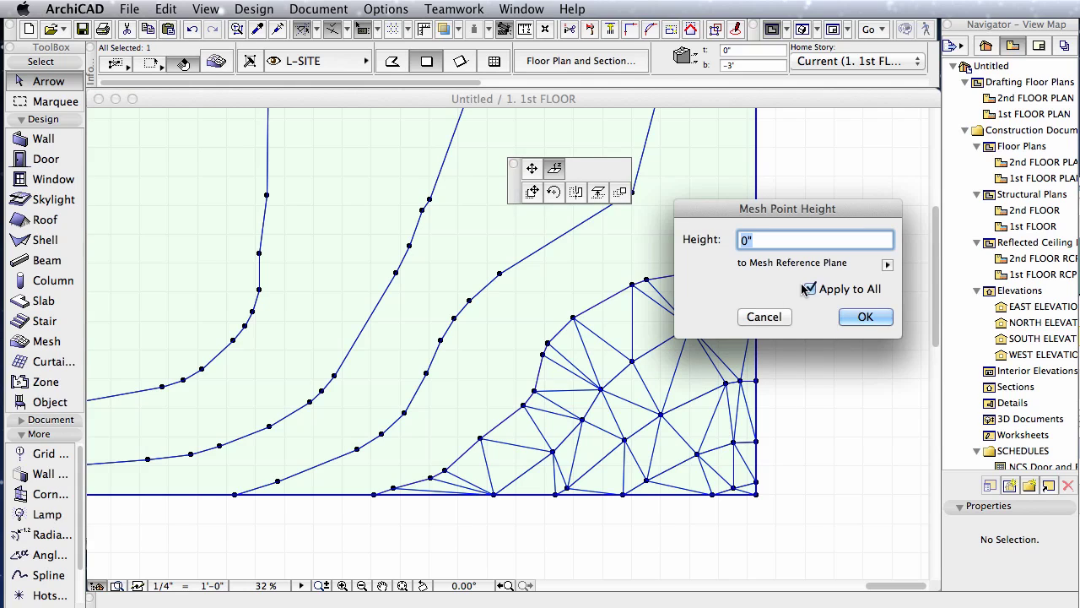
{"action": "type", "text": "25"}
{"action": "left_click", "coordinate": [864, 317]}
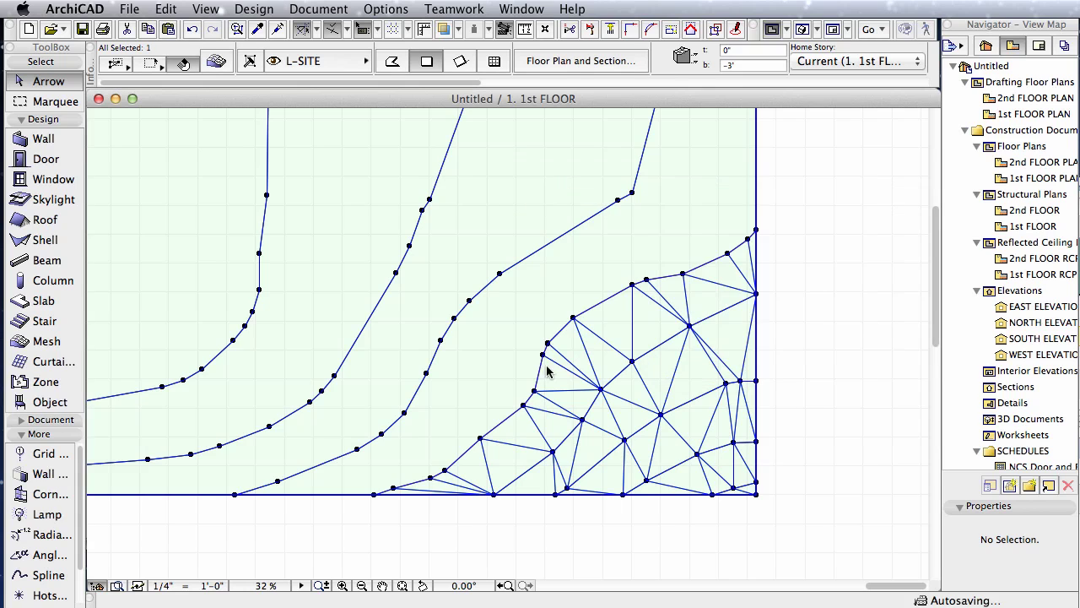
- Set all points of the next two contours beyond the red one, going towards the hill, to heights of 30 and 35 feet
{"action": "left_click", "coordinate": [427, 374]}
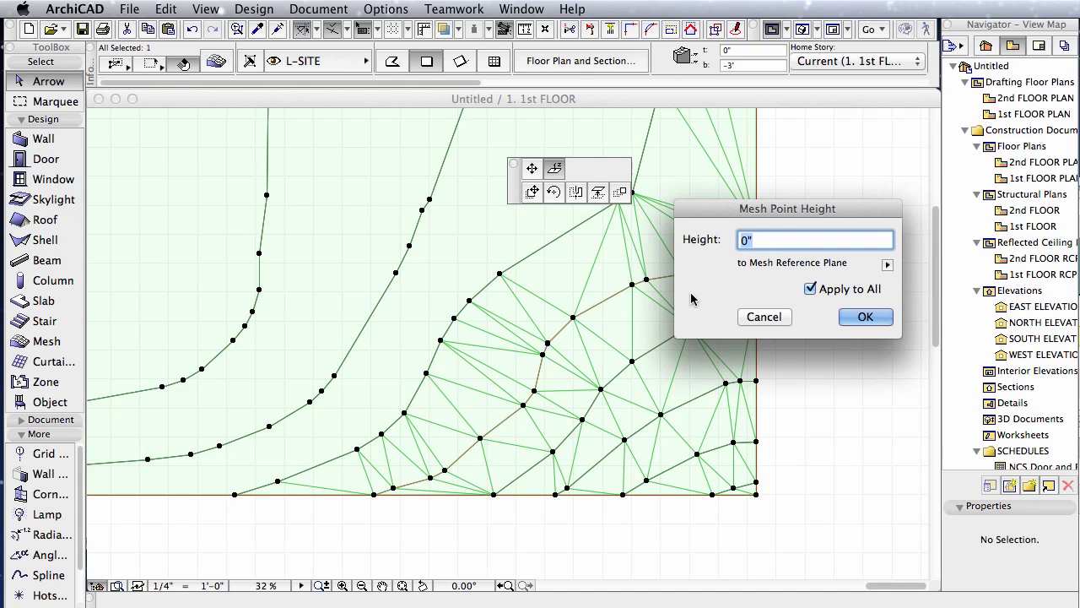
{"action": "type", "text": "30"}
{"action": "left_click", "coordinate": [873, 320]}
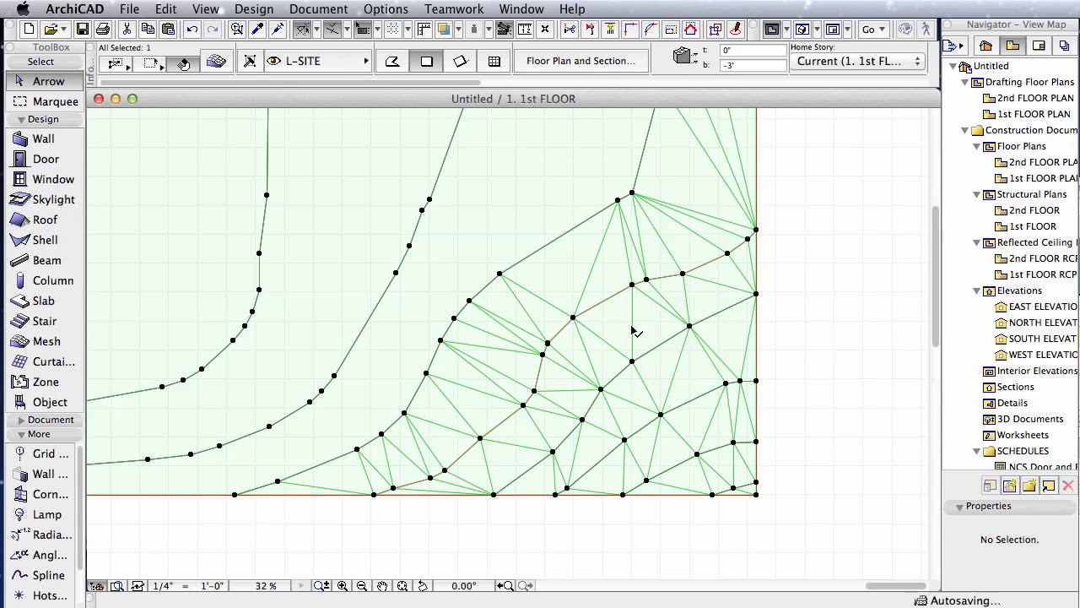
{"action": "left_click", "coordinate": [335, 376]}
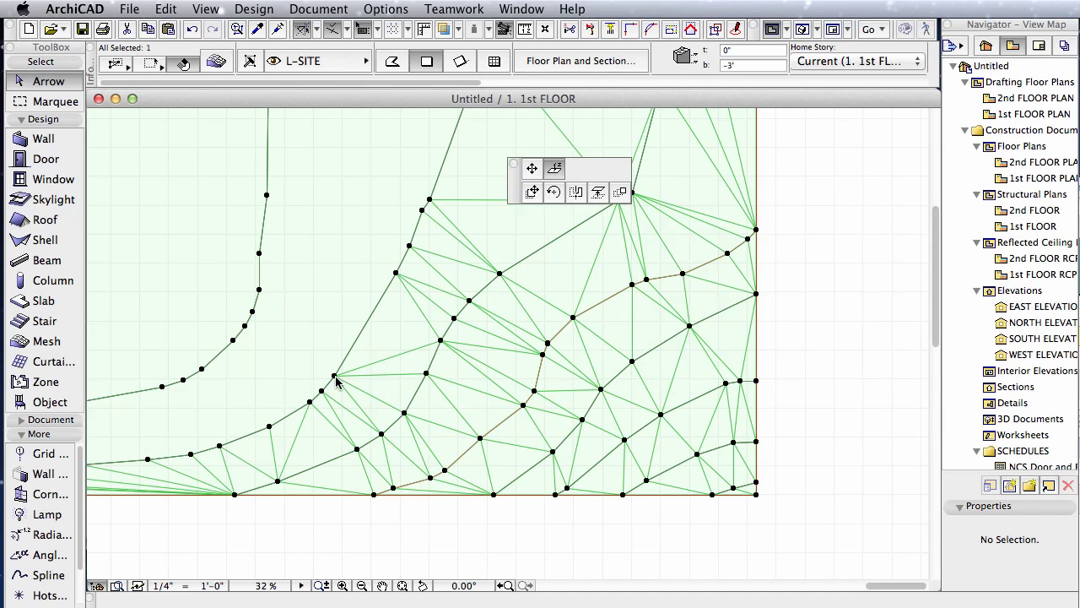
{"action": "type", "text": "35"}
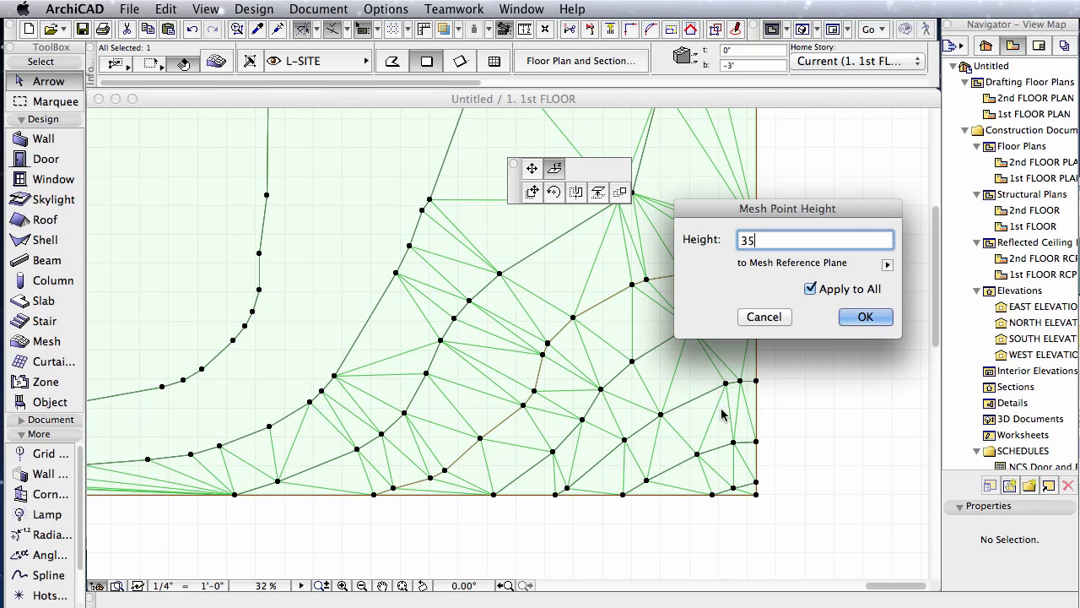
{"action": "left_click", "coordinate": [878, 325]}
- Raise the next two contour loops around the hill, outer before inner, to 40 and 45 feet at all their points
{"action": "scroll", "coordinate": [806, 339], "scroll_direction": "down", "scroll_amount": 5}
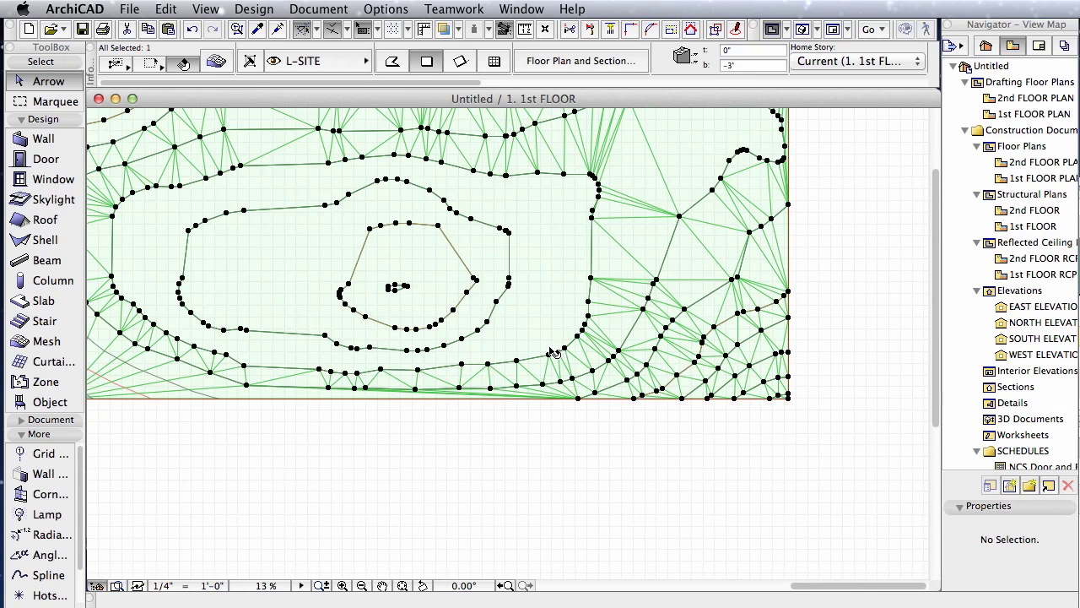
{"action": "scroll", "coordinate": [553, 352], "scroll_direction": "up", "scroll_amount": 3}
{"action": "left_click", "coordinate": [583, 350]}
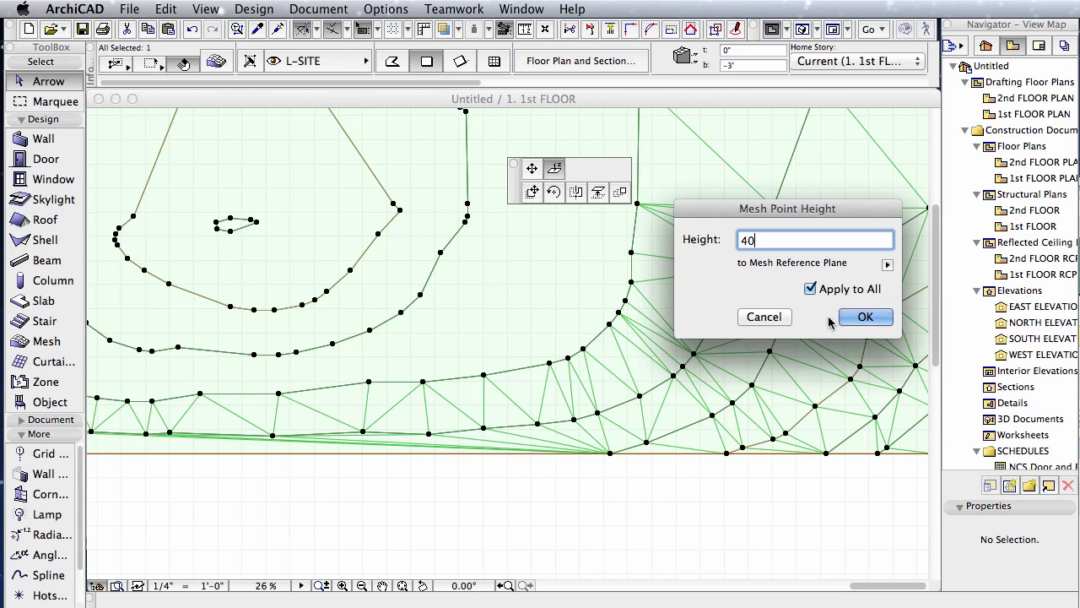
{"action": "left_click", "coordinate": [865, 317]}
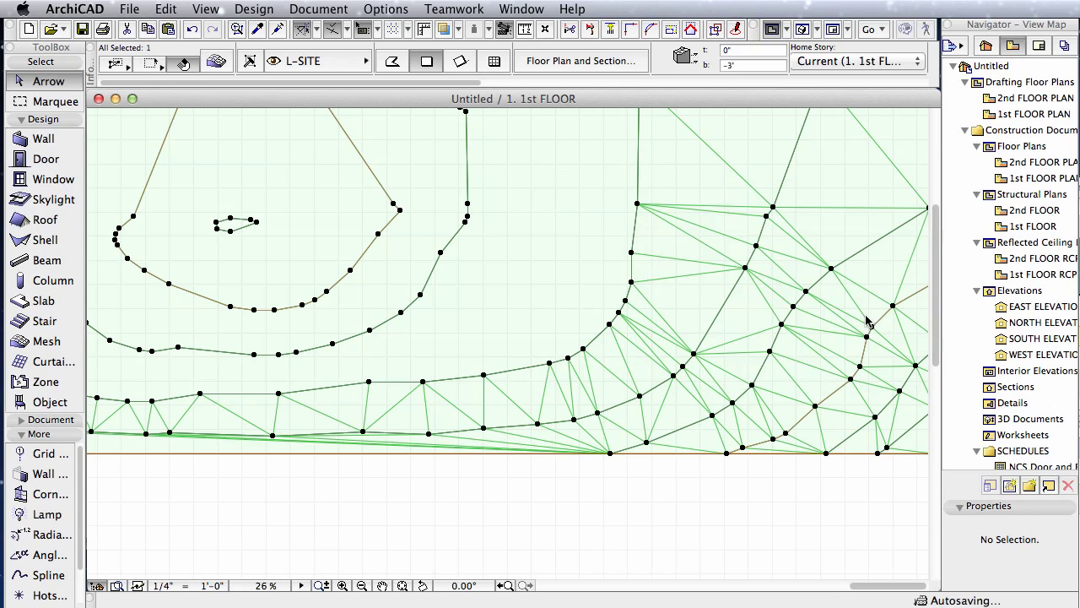
{"action": "left_click", "coordinate": [421, 295]}
{"action": "type", "text": "45"}
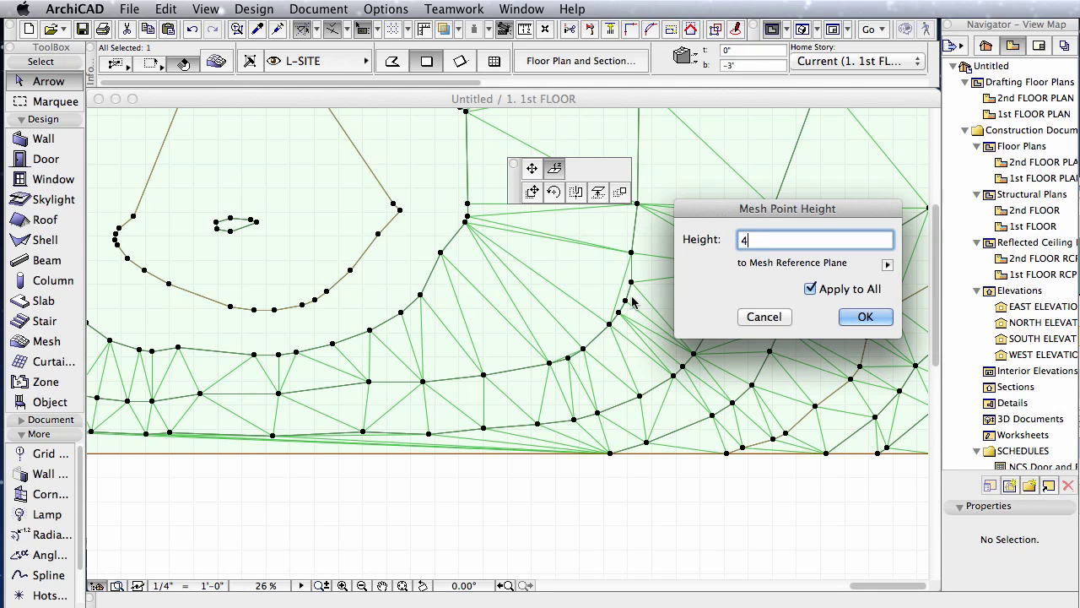
{"action": "left_click", "coordinate": [865, 318]}
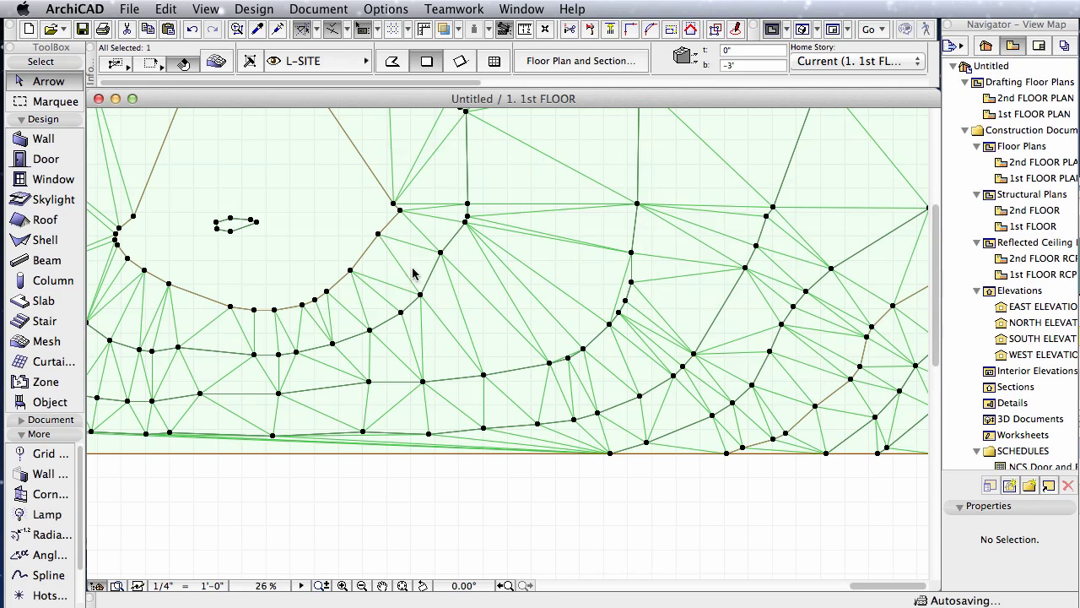
- Set the red loop around the hilltop to a height of 50 feet and the tiny innermost loop to 55 feet
{"action": "left_click", "coordinate": [350, 271]}
{"action": "type", "text": "5"}
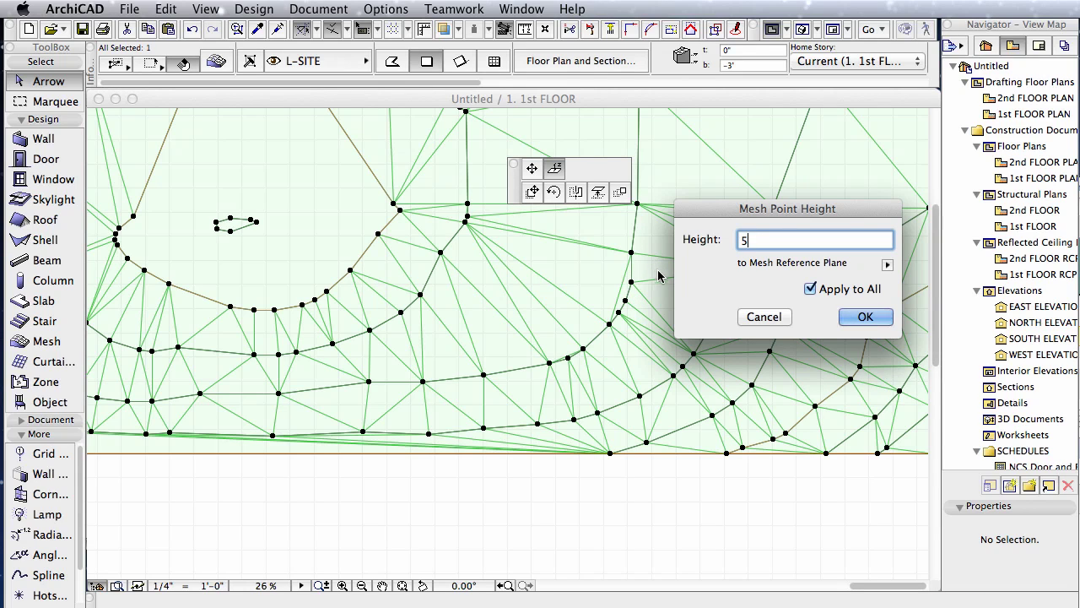
{"action": "type", "text": "0"}
{"action": "left_click", "coordinate": [865, 318]}
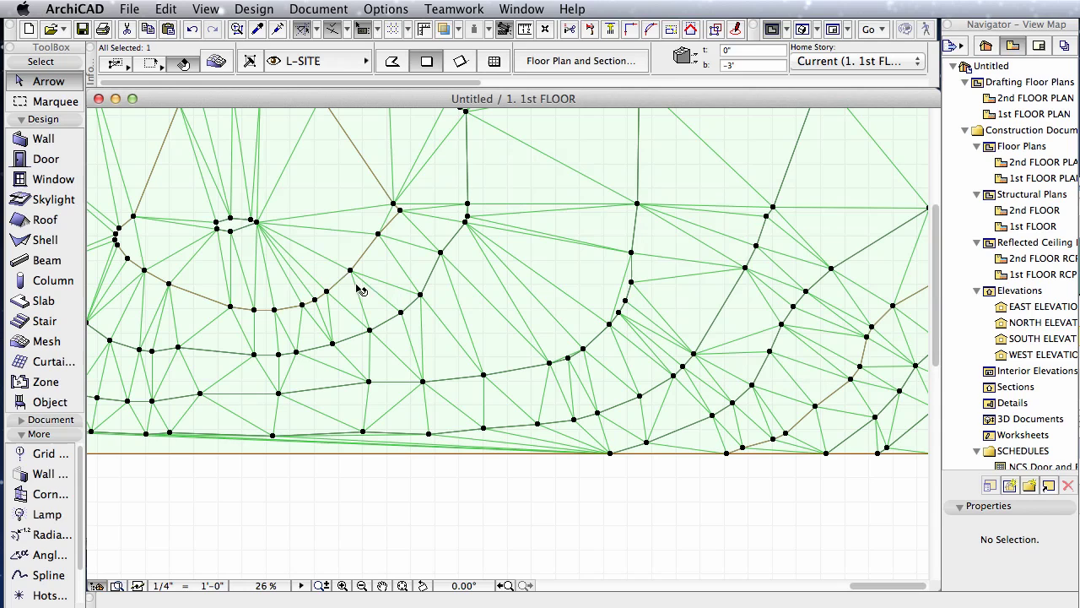
{"action": "left_click", "coordinate": [256, 221]}
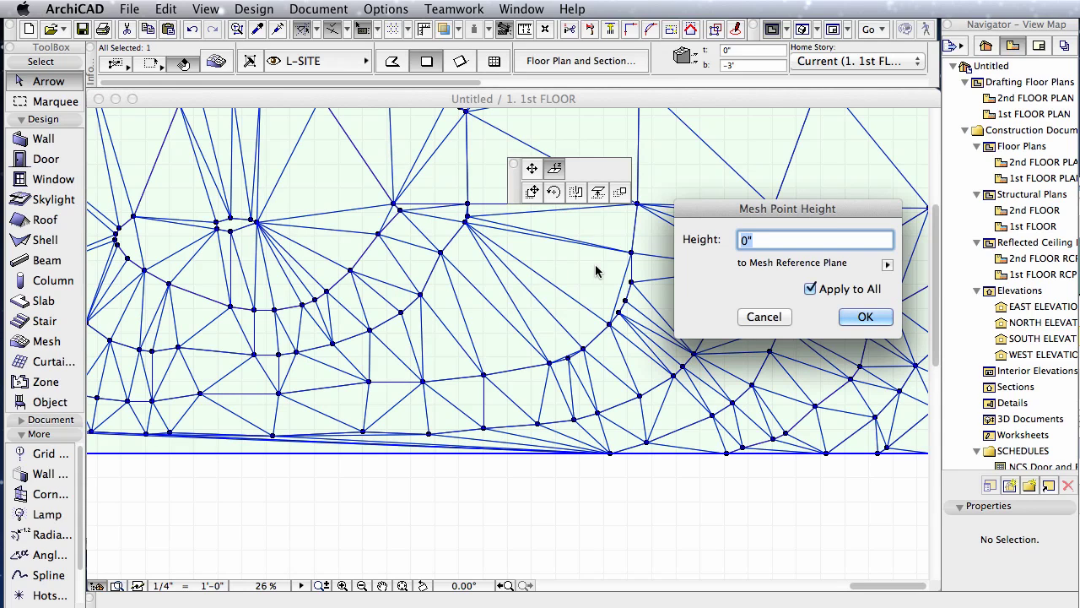
{"action": "type", "text": "50"}
{"action": "type", "text": "55"}
{"action": "left_click", "coordinate": [866, 317]}
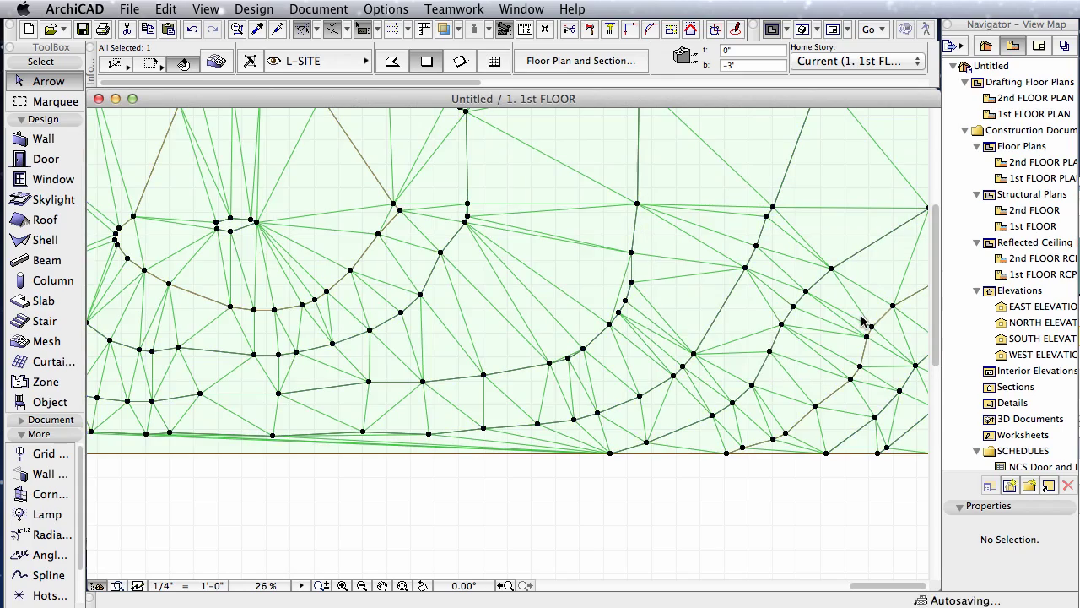
- Check the mesh point height of the triangulated contour running just above the hill's loops, leaving its value as it is
{"action": "scroll", "coordinate": [679, 428], "scroll_direction": "down", "scroll_amount": 5}
{"action": "middle_click_drag", "start_coordinate": [800, 434], "coordinate": [779, 535]}
{"action": "scroll", "coordinate": [779, 533], "scroll_direction": "up", "scroll_amount": 1}
{"action": "middle_click_drag", "start_coordinate": [881, 303], "coordinate": [853, 404]}
{"action": "scroll", "coordinate": [836, 298], "scroll_direction": "down", "scroll_amount": 1}
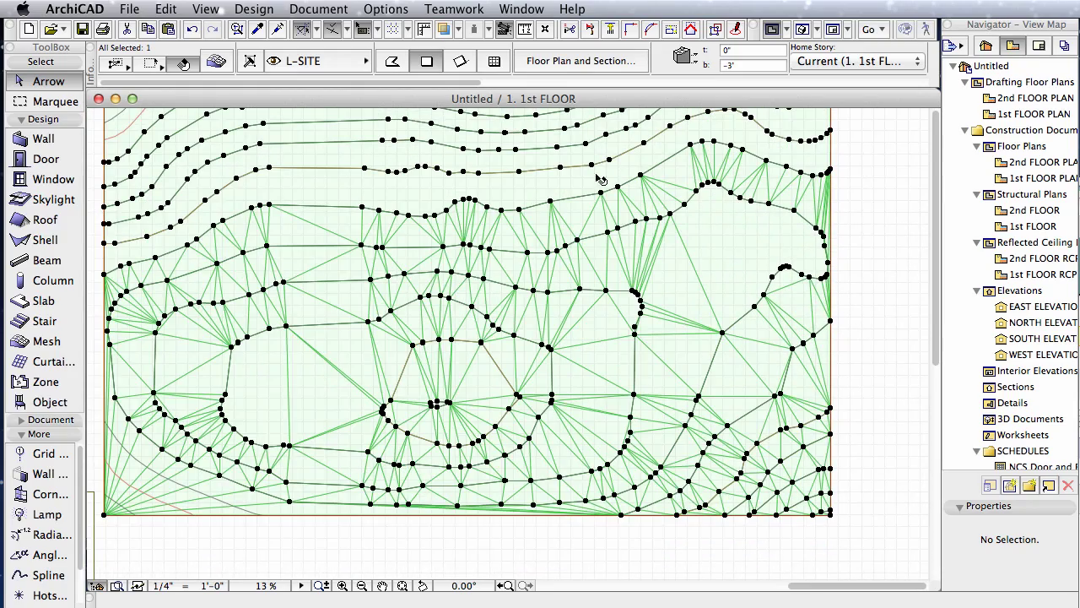
{"action": "middle_click_drag", "start_coordinate": [906, 241], "coordinate": [902, 303]}
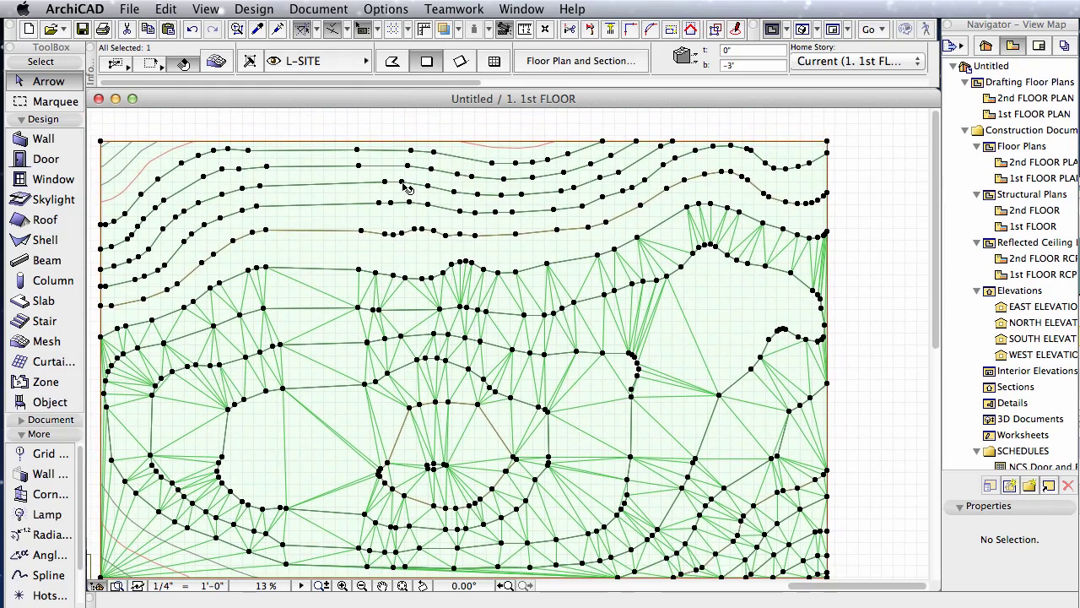
{"action": "scroll", "coordinate": [557, 207], "scroll_direction": "up", "scroll_amount": 5}
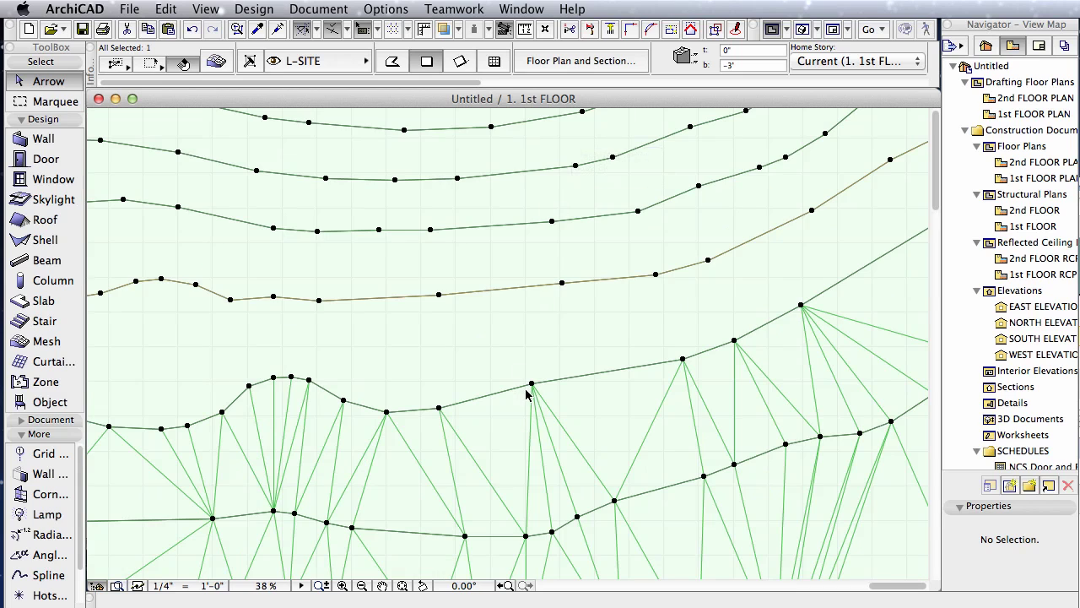
{"action": "left_click", "coordinate": [632, 529]}
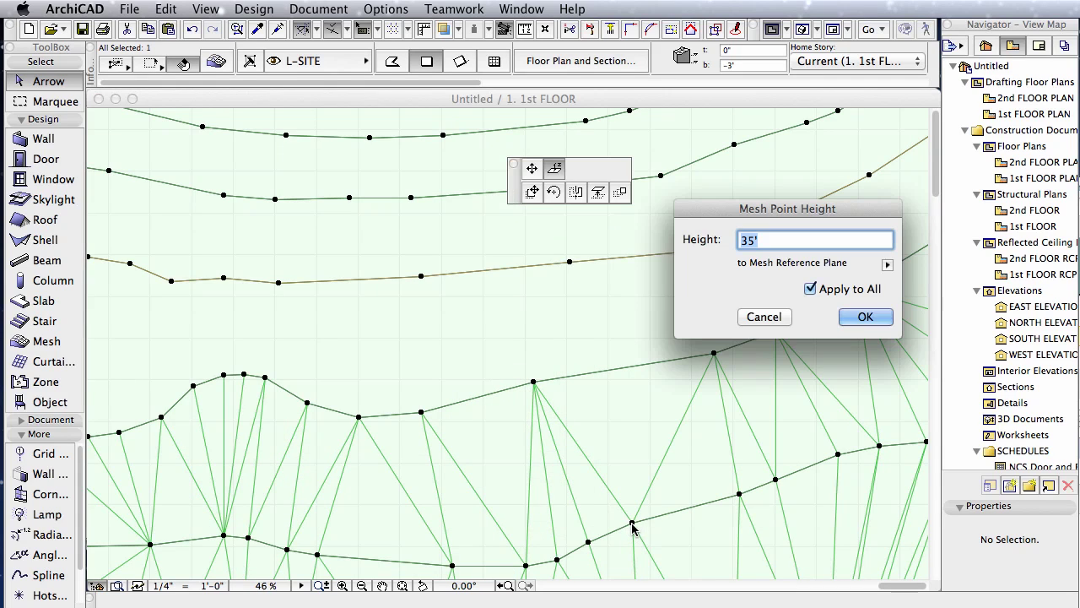
{"action": "left_click", "coordinate": [862, 310]}
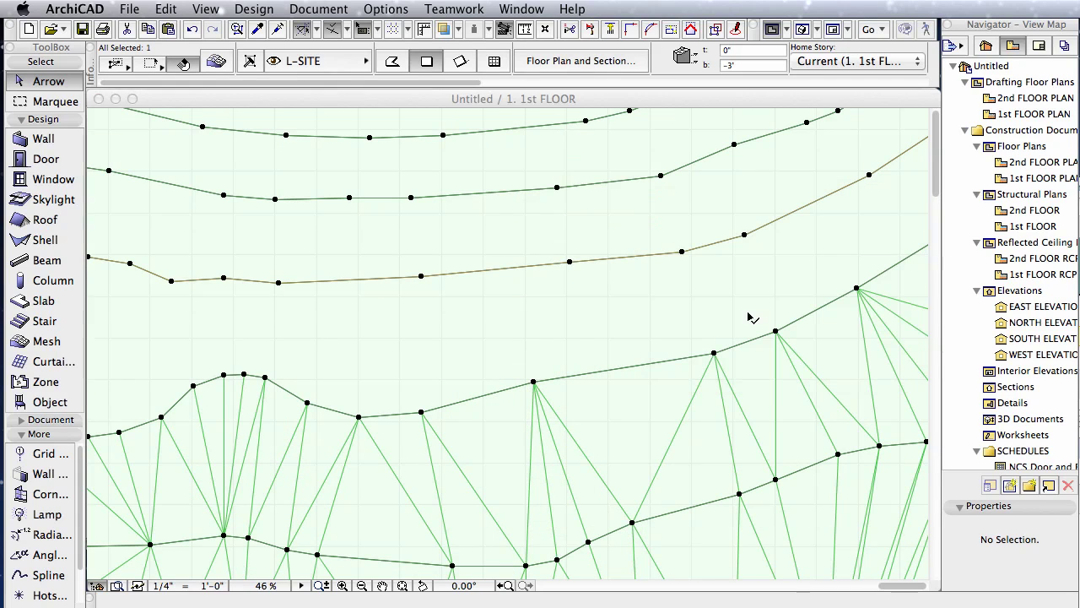
- Set all points of the contour just below the upper red contour to 30 feet and those of the red contour itself to 25 feet
{"action": "left_click", "coordinate": [533, 381]}
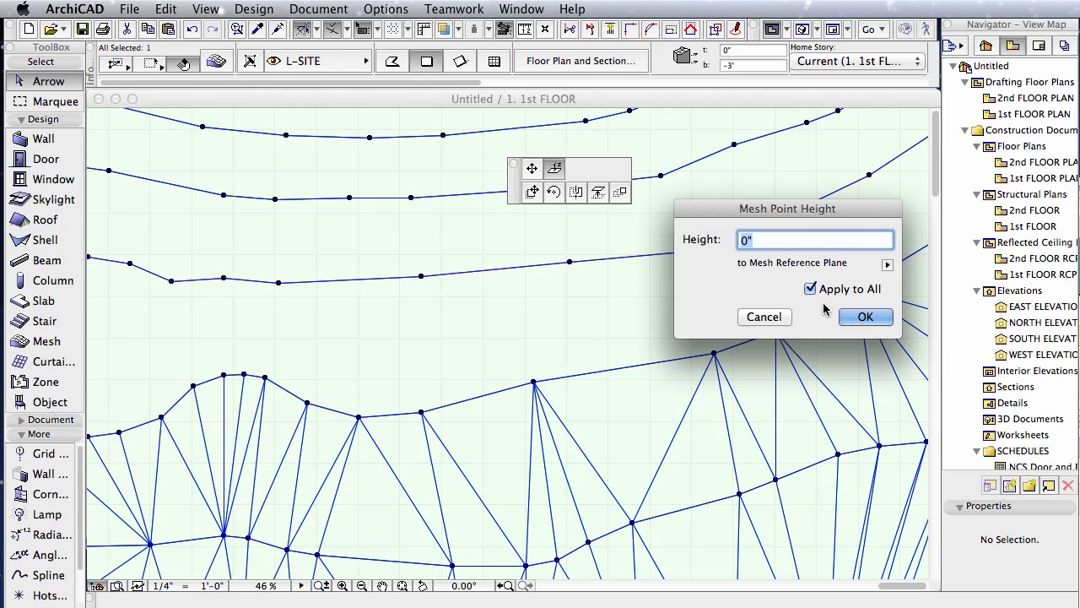
{"action": "type", "text": "30"}
{"action": "left_click", "coordinate": [866, 316]}
{"action": "left_click", "coordinate": [571, 264]}
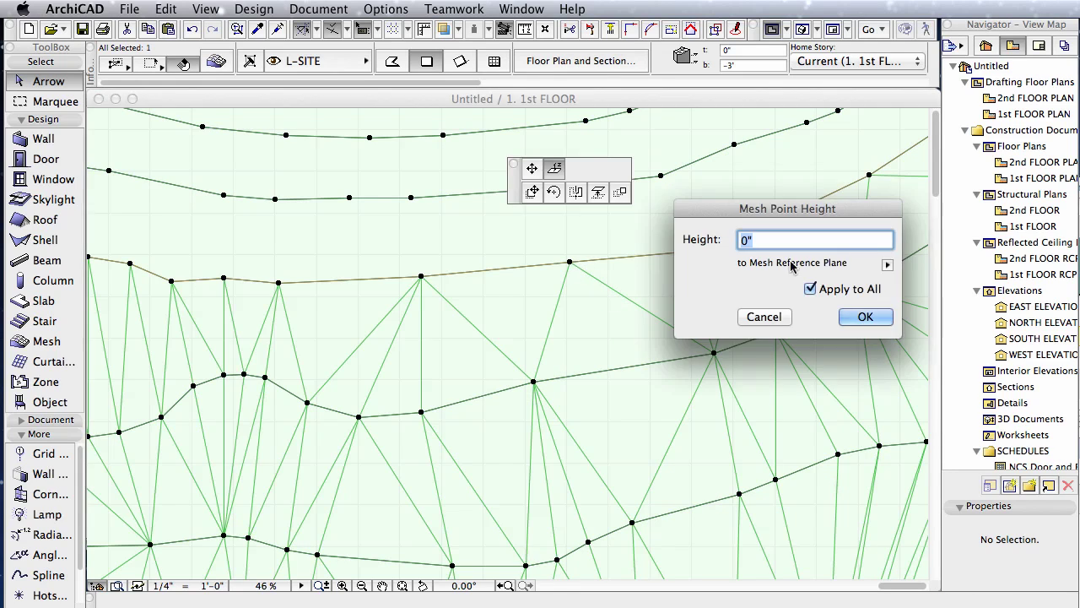
{"action": "type", "text": "25"}
{"action": "left_click", "coordinate": [864, 315]}
- Set all points of the next contour above the red one to a height of 20 feet
{"action": "left_click", "coordinate": [560, 187]}
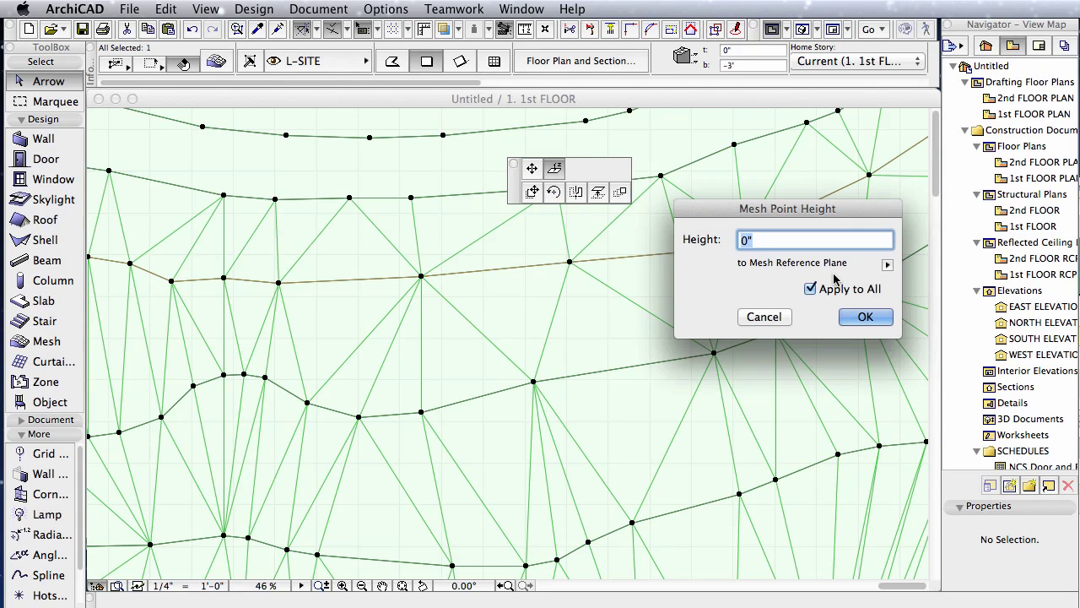
{"action": "type", "text": "20"}
{"action": "left_click", "coordinate": [875, 321]}
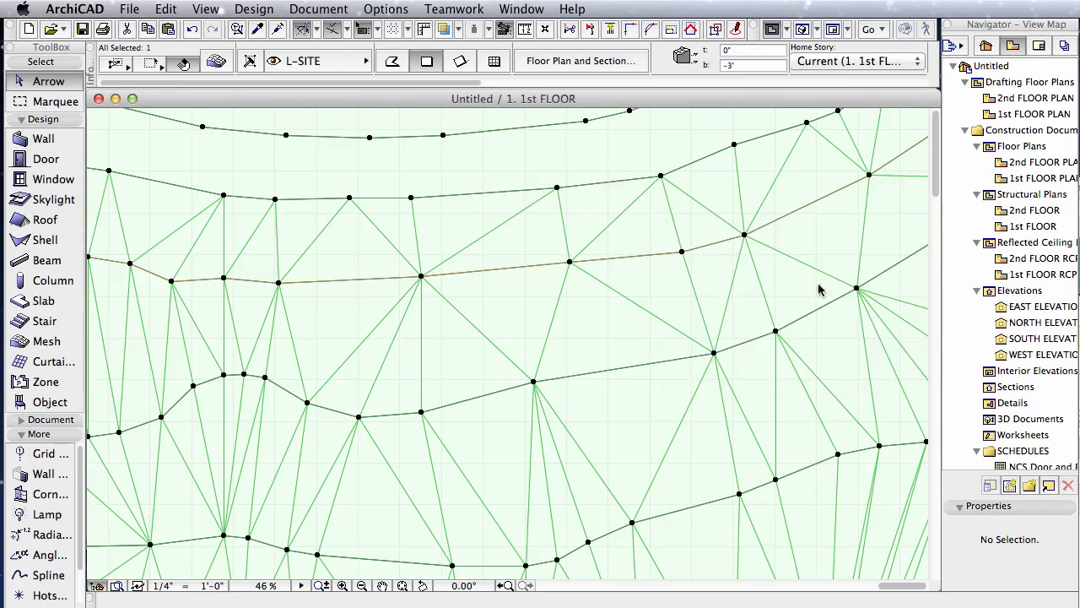
- Inspect the site mesh in 3D from several sides, then return to the floor plan and deselect the mesh
{"action": "scroll", "coordinate": [658, 241], "scroll_direction": "down", "scroll_amount": 5}
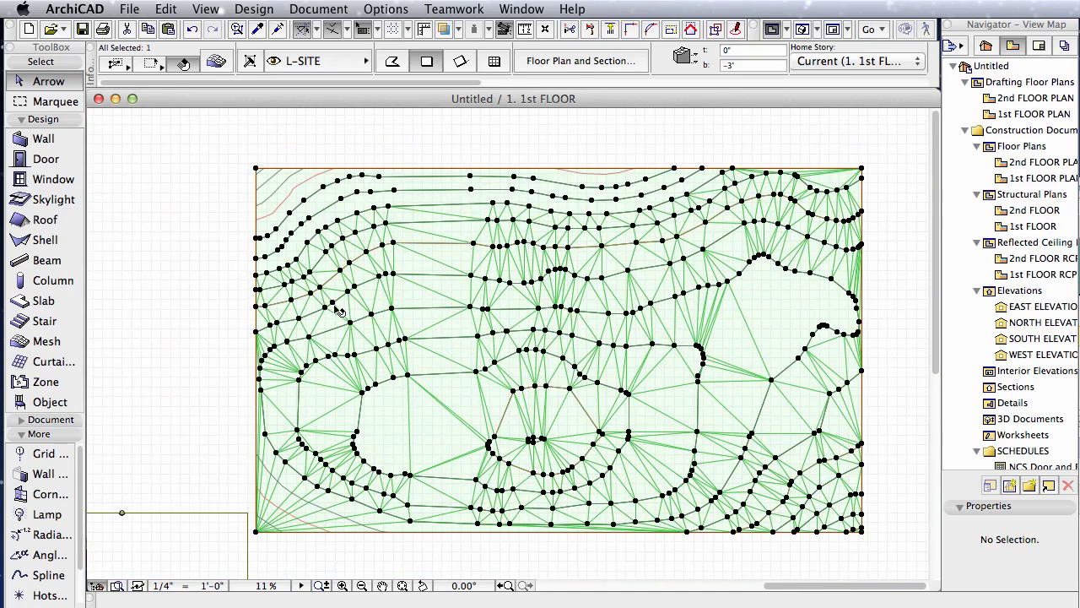
{"action": "middle_click_drag", "start_coordinate": [892, 374], "coordinate": [825, 346]}
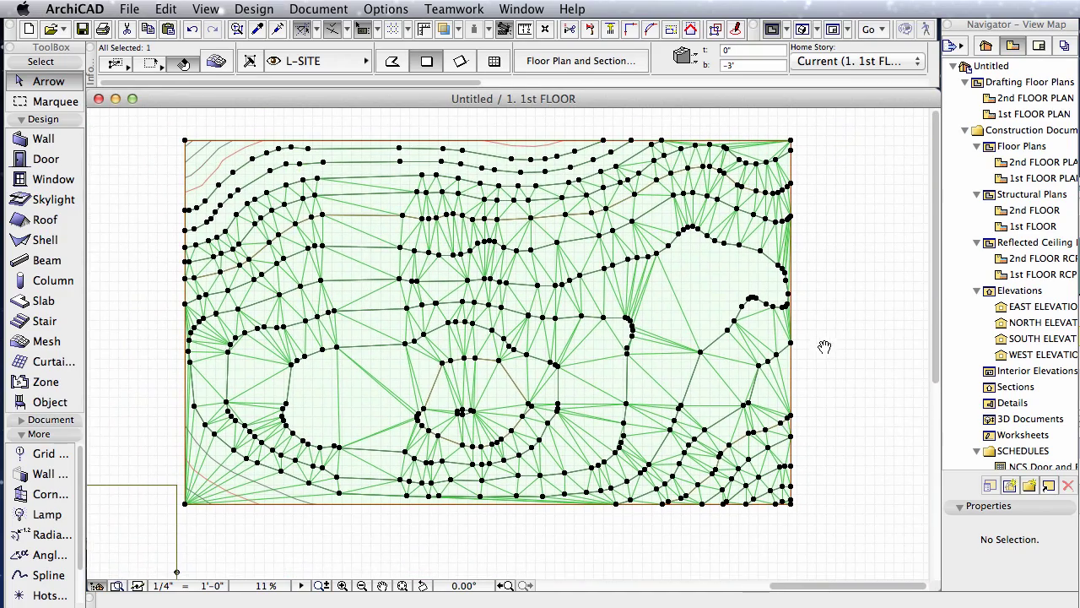
{"action": "key", "text": "F3"}
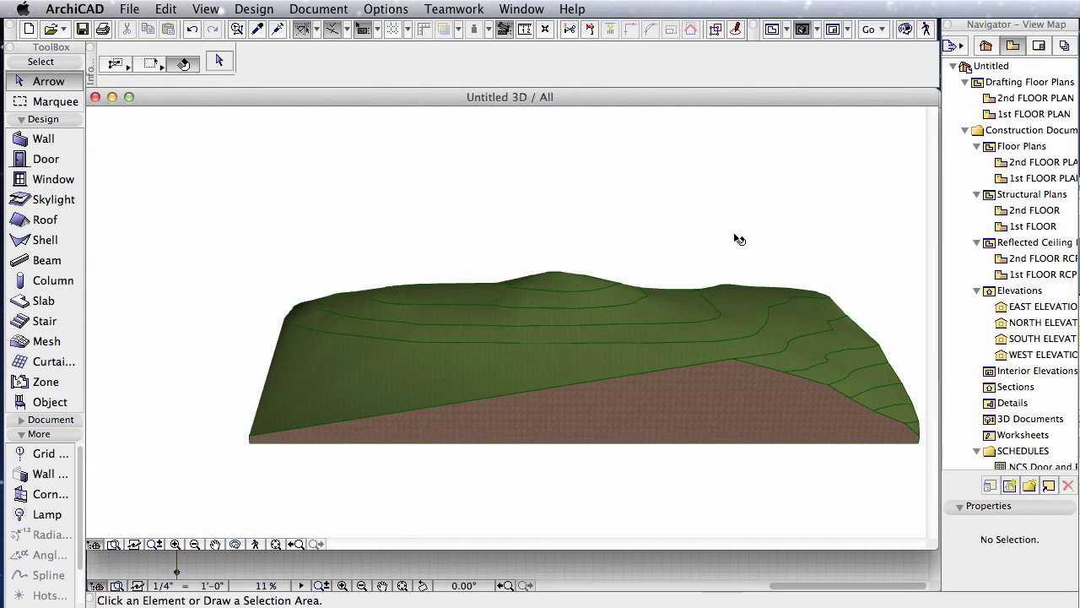
{"action": "middle_click_drag", "start_coordinate": [747, 206], "coordinate": [662, 468], "text": "shift"}
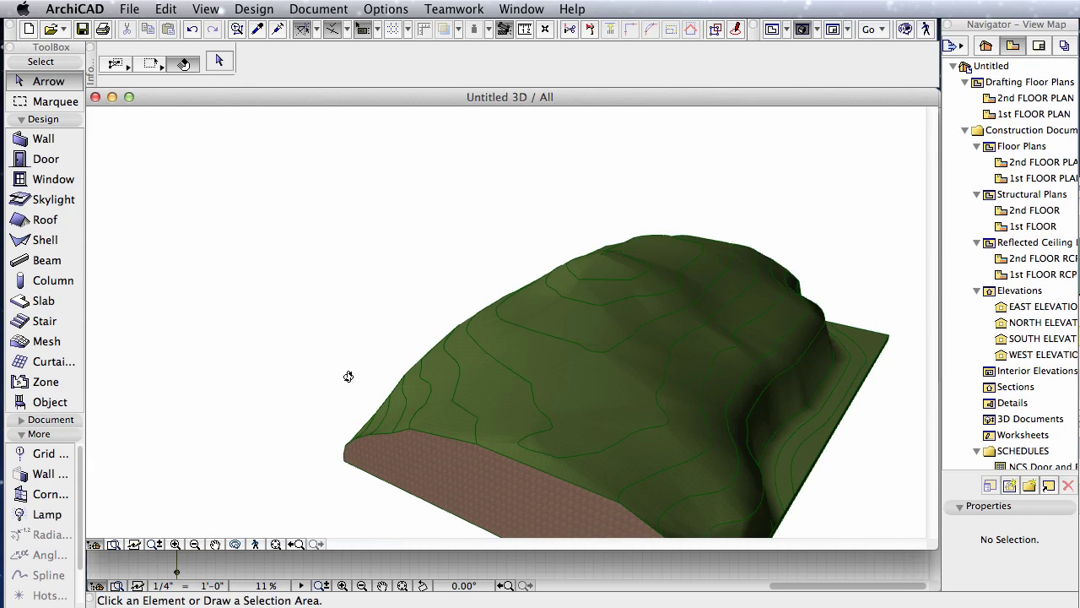
{"action": "middle_click_drag", "start_coordinate": [348, 376], "coordinate": [793, 380], "text": "shift"}
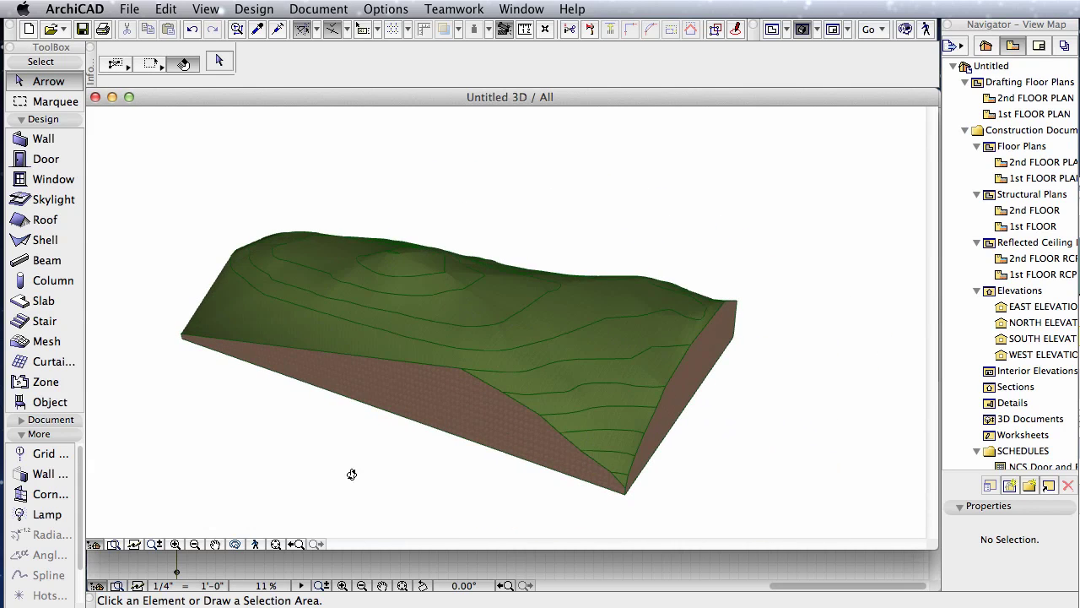
{"action": "middle_click_drag", "start_coordinate": [352, 475], "coordinate": [728, 475], "text": "shift"}
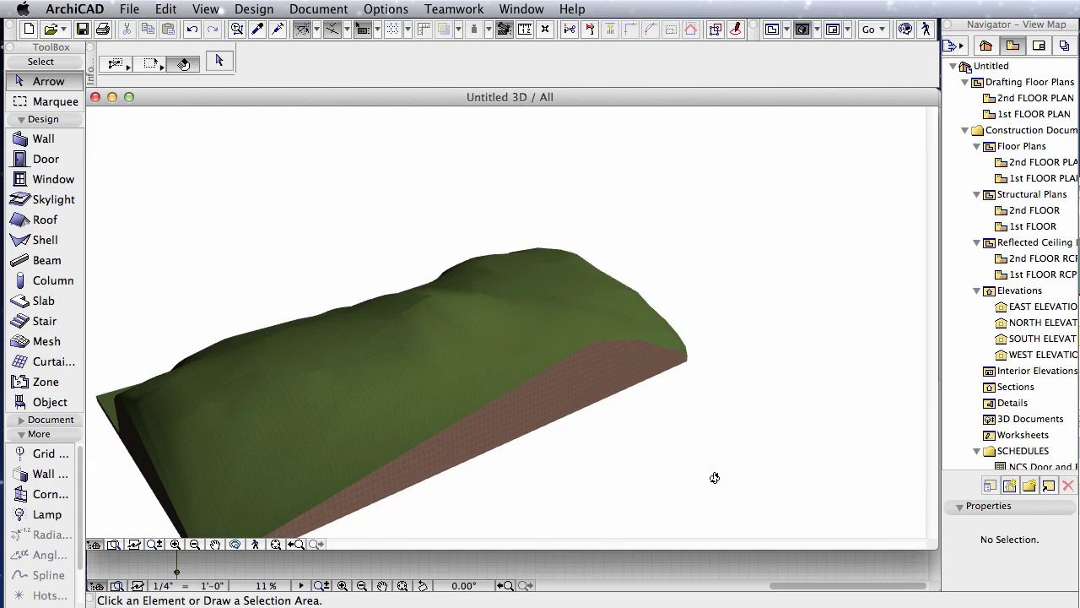
{"action": "middle_click_drag", "start_coordinate": [612, 433], "coordinate": [762, 419], "text": "shift"}
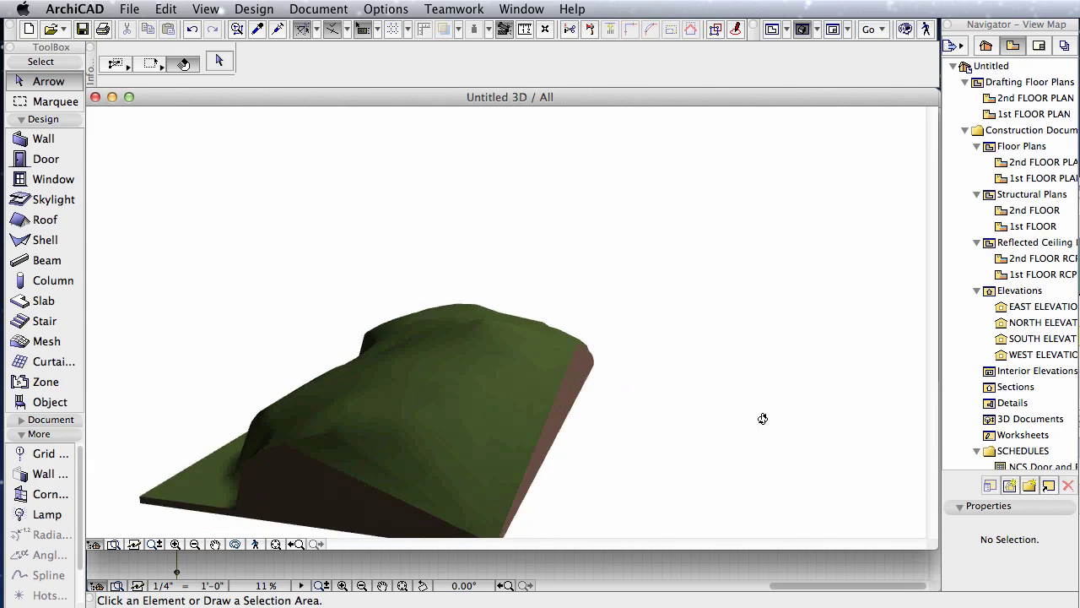
{"action": "key", "text": "F2"}
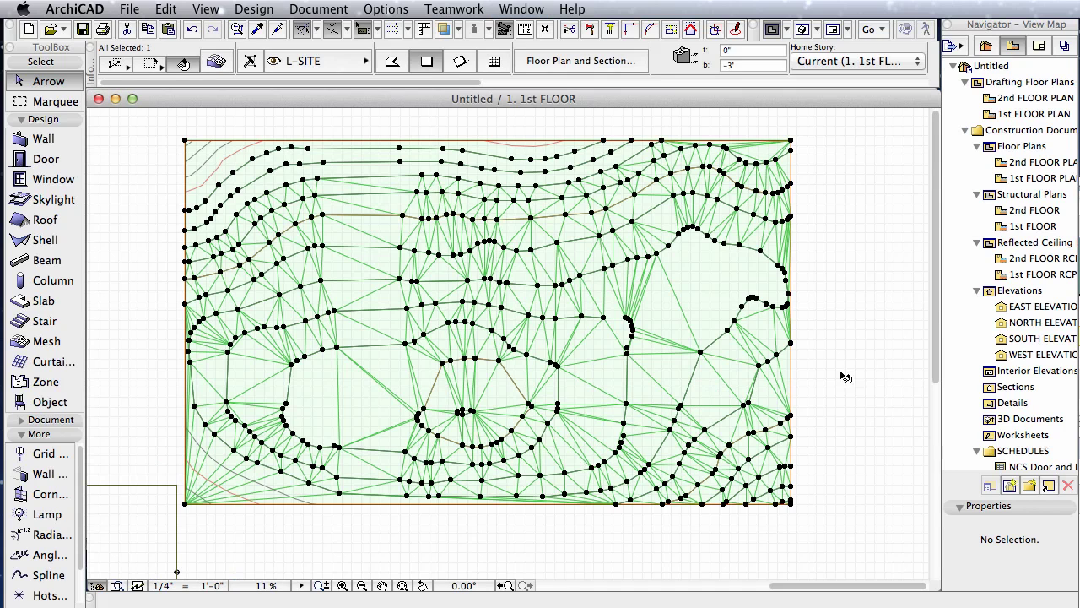
{"action": "left_click", "coordinate": [868, 354]}
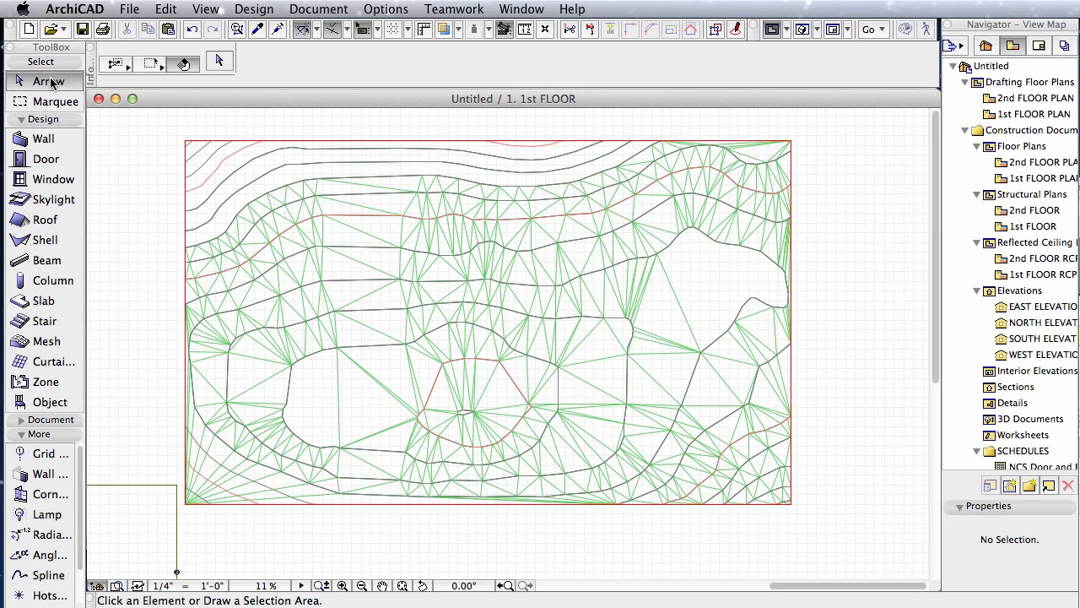
- Select the mesh and check the point height of the contour beyond the red one in its lower-right corner, keeping its value
{"action": "left_click", "coordinate": [735, 407]}
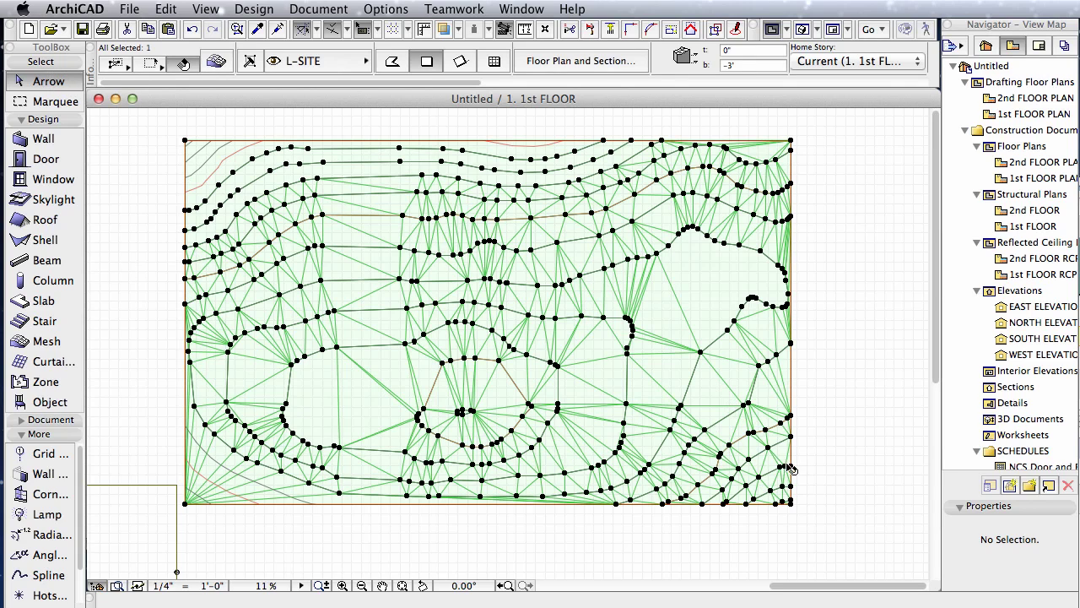
{"action": "left_click", "coordinate": [746, 406]}
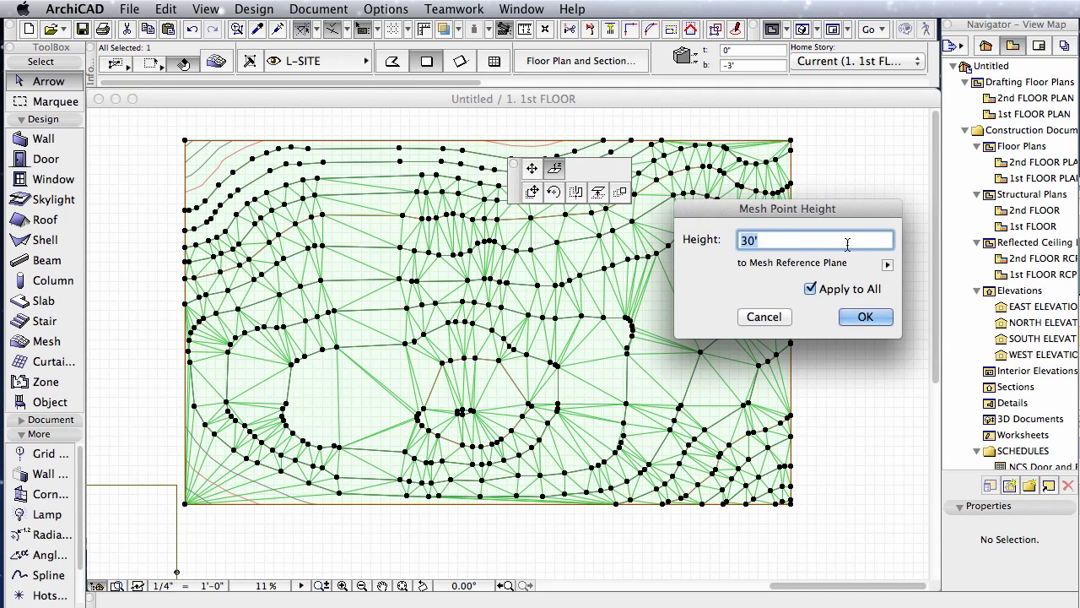
{"action": "left_click", "coordinate": [874, 317]}
{"action": "left_click", "coordinate": [851, 378]}
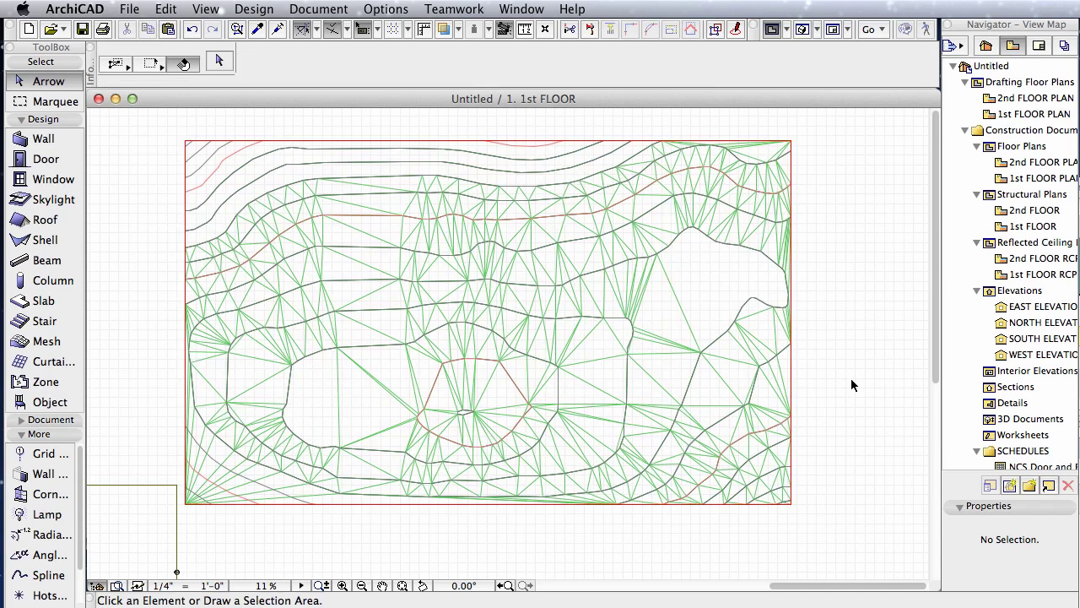